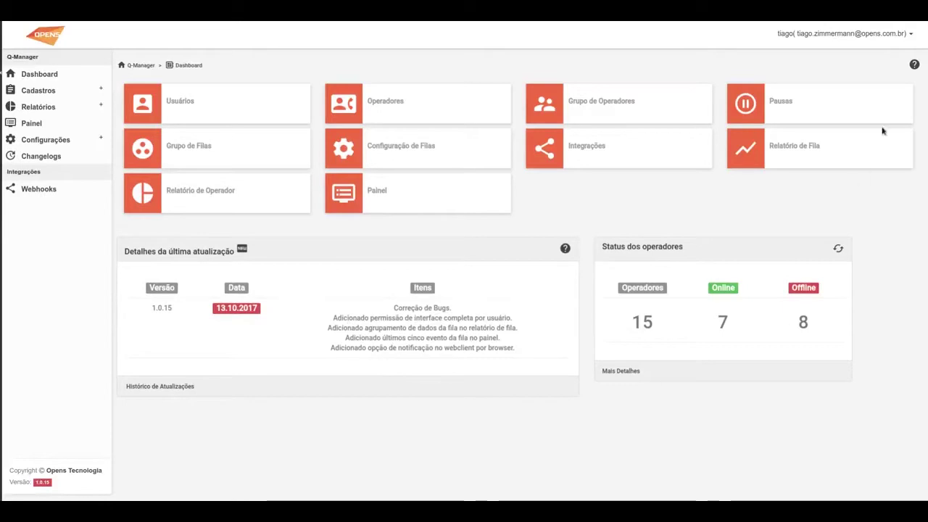
For the second user, set Pausas Visualizar/Modificar and Grupo de Filas Modificar to Não and save
left_click(170, 99)
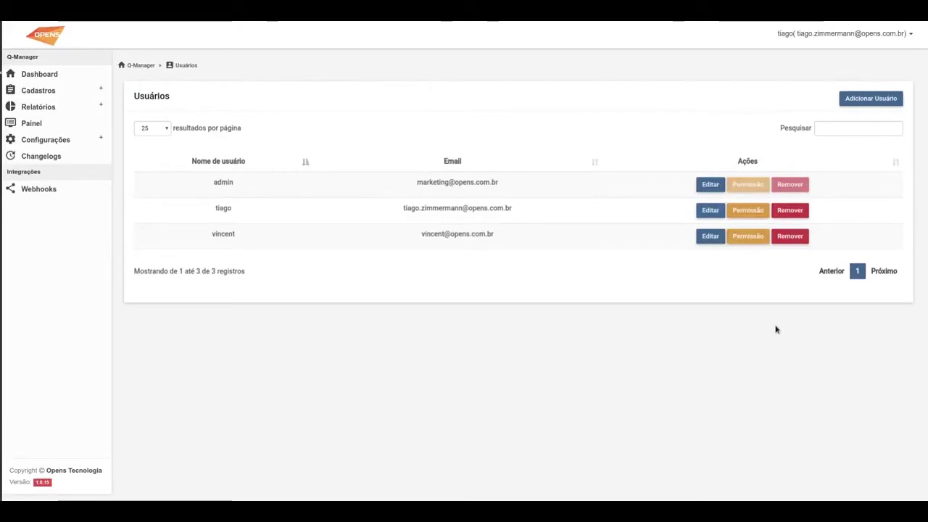
left_click(746, 218)
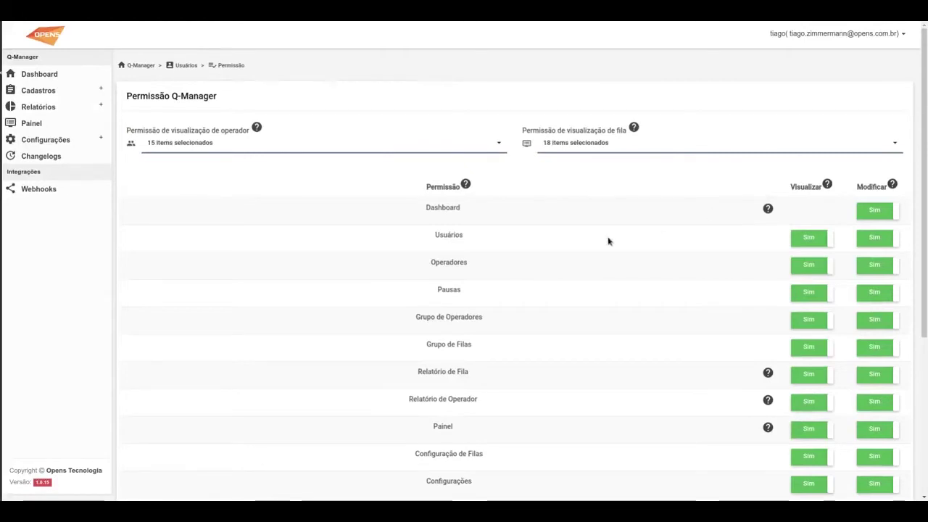
scroll(602, 232, "down", 2)
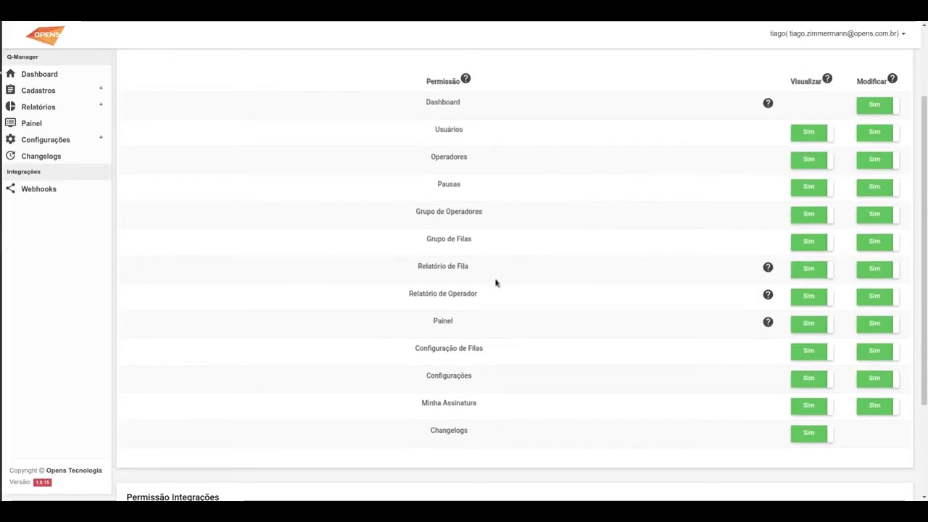
scroll(498, 276, "up", 2)
scroll(312, 199, "down", 1)
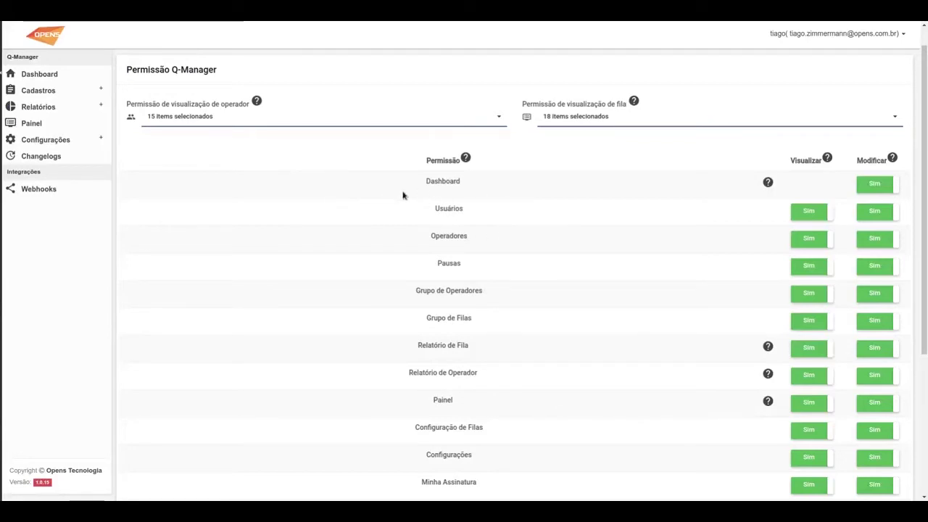
scroll(277, 213, "down", 2)
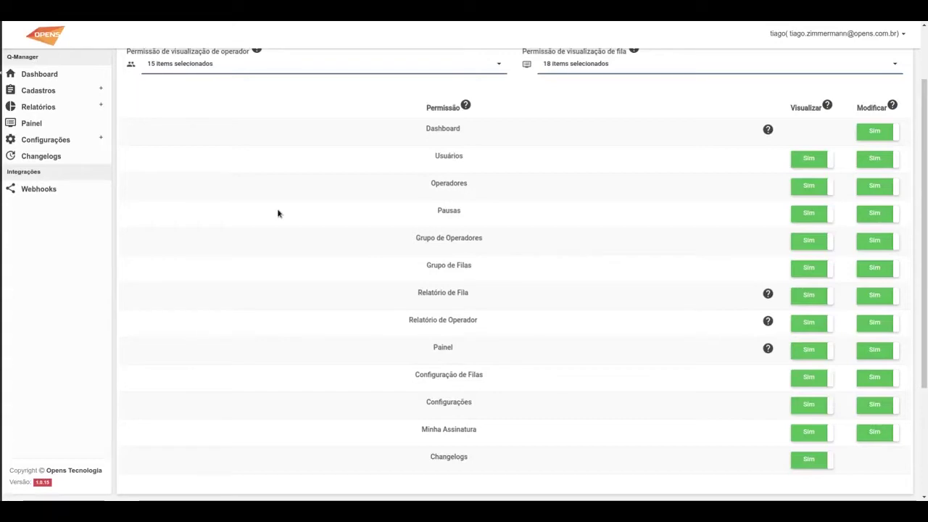
left_click(809, 217)
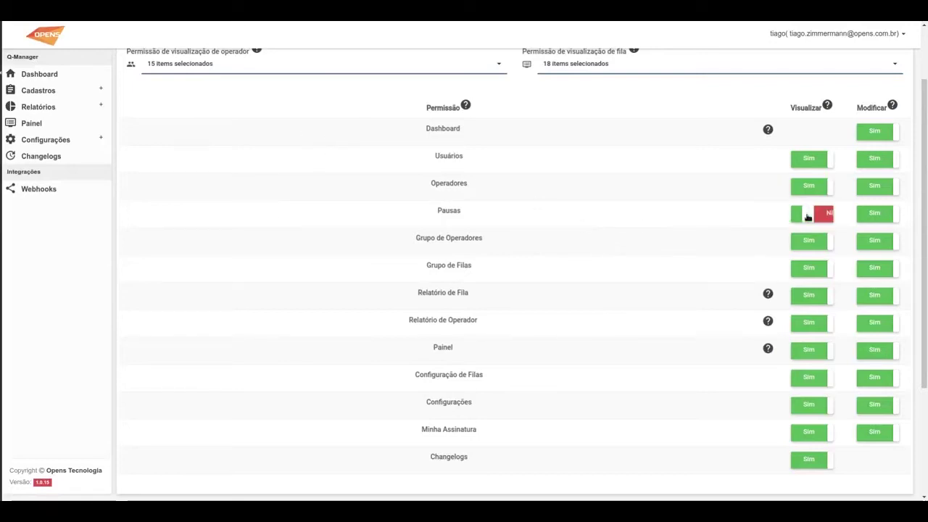
left_click(878, 219)
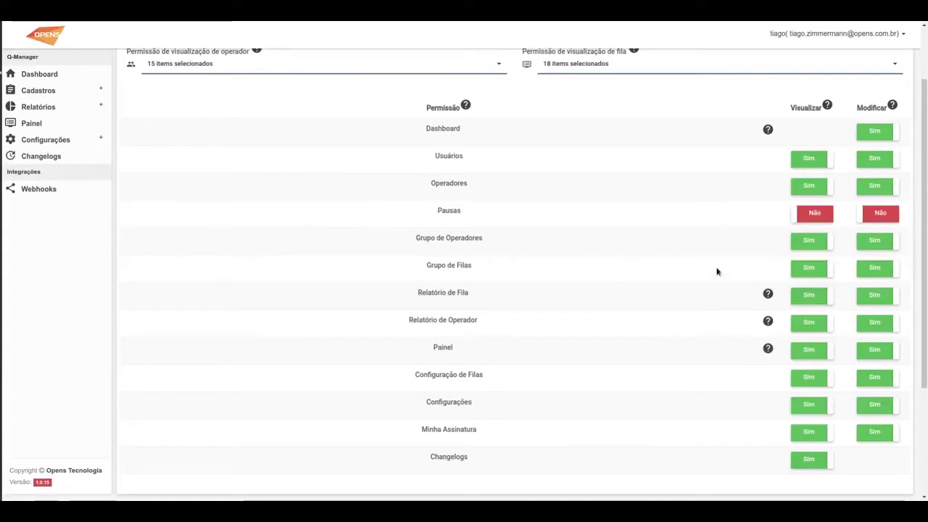
left_click(878, 274)
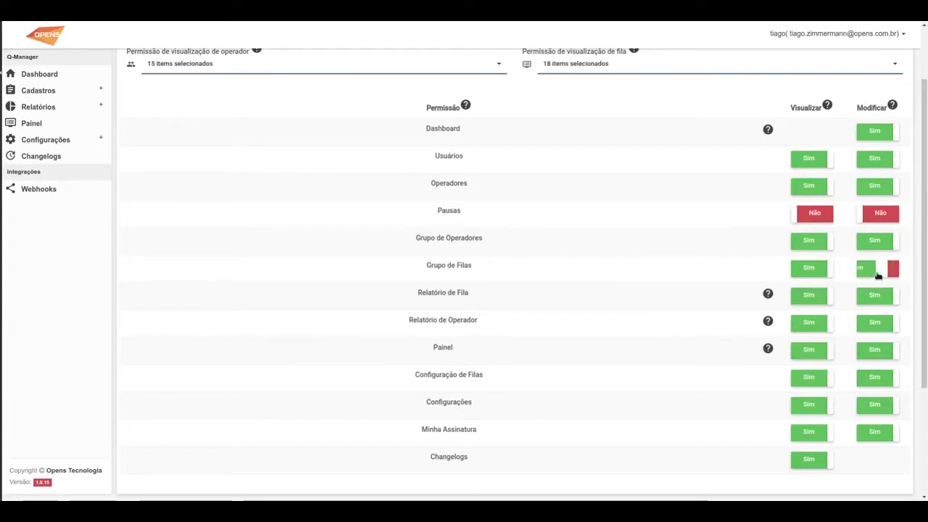
scroll(638, 265, "down", 3)
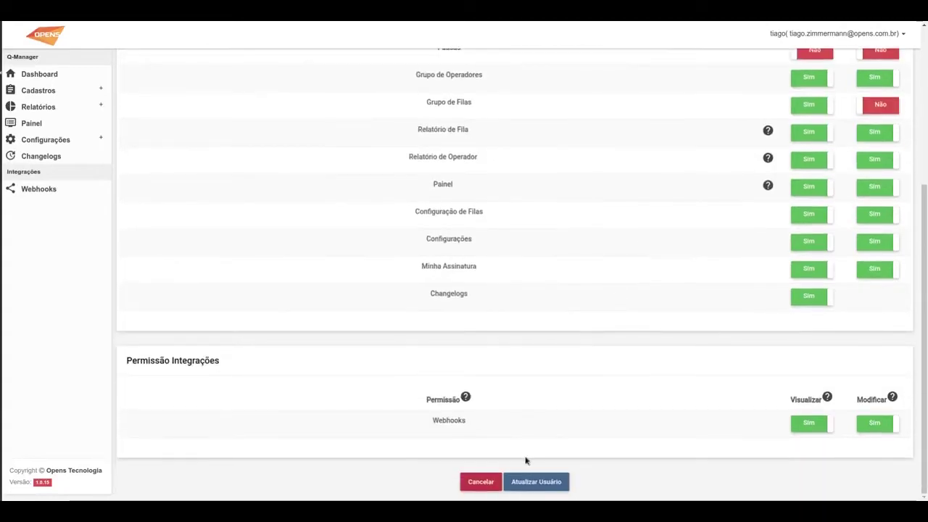
left_click(535, 482)
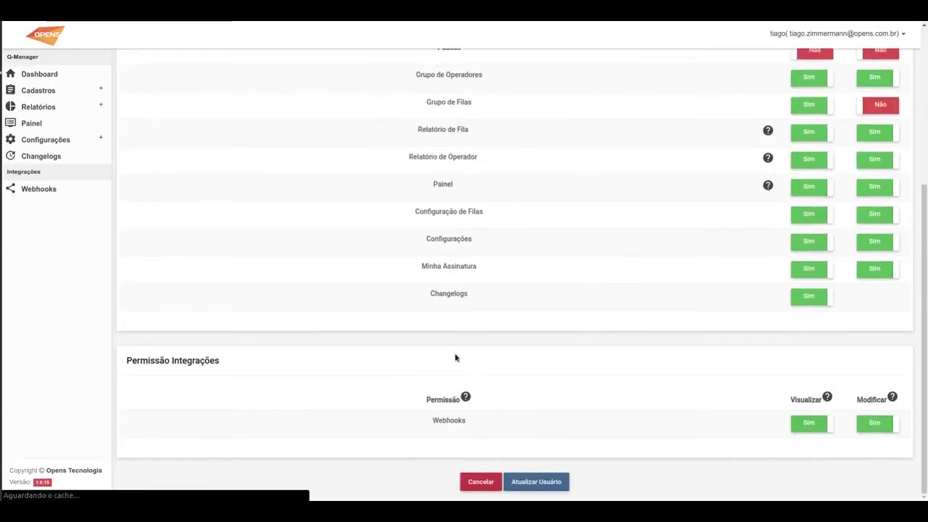
left_click(52, 89)
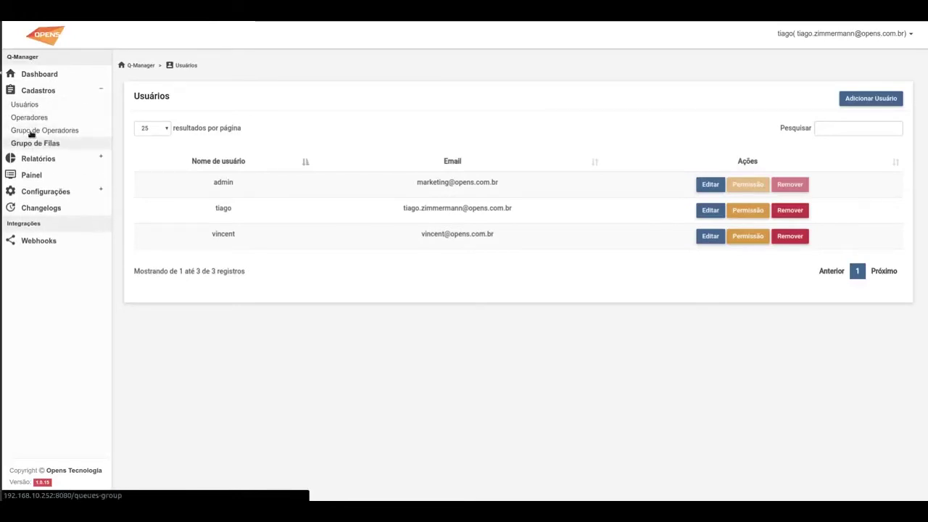
left_click(39, 75)
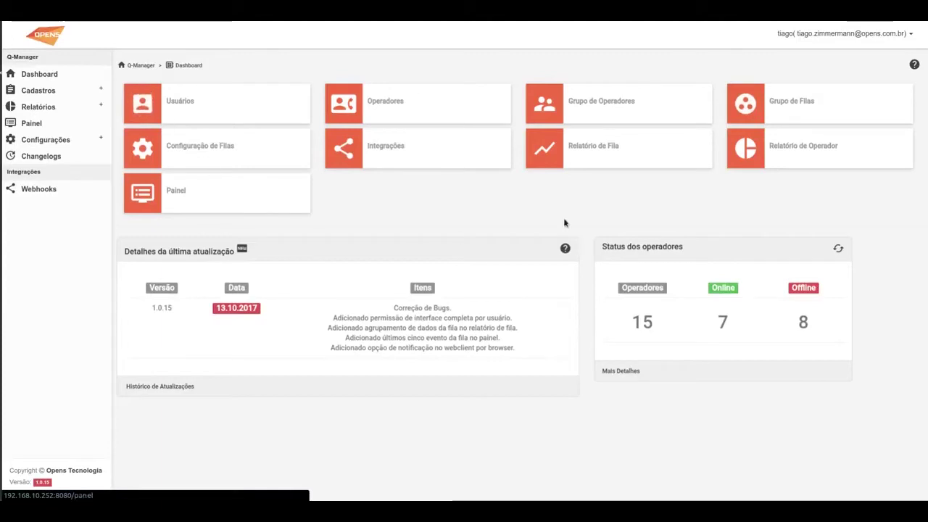
left_click(63, 92)
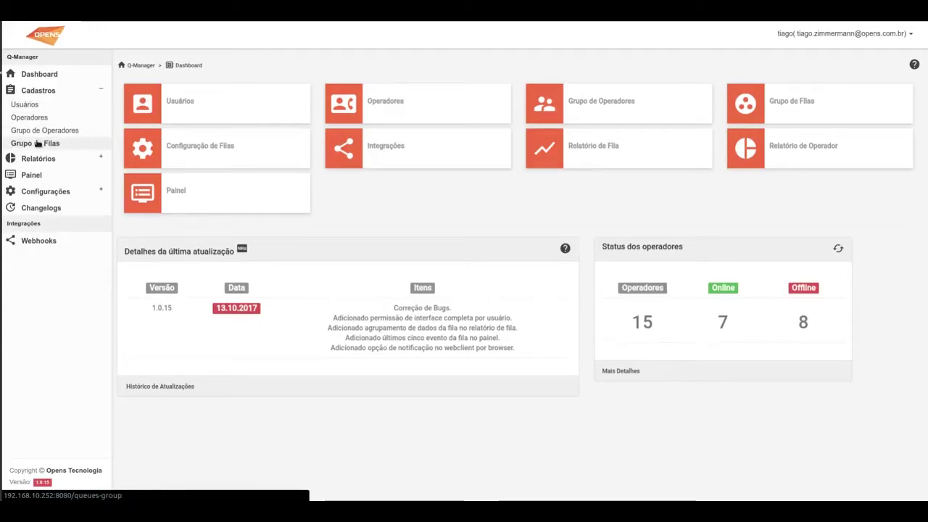
left_click(38, 143)
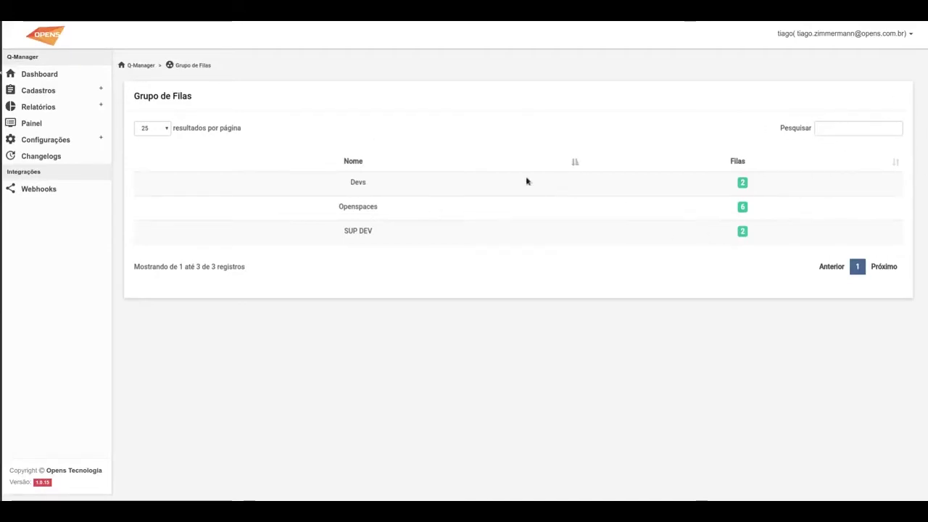
left_click(51, 92)
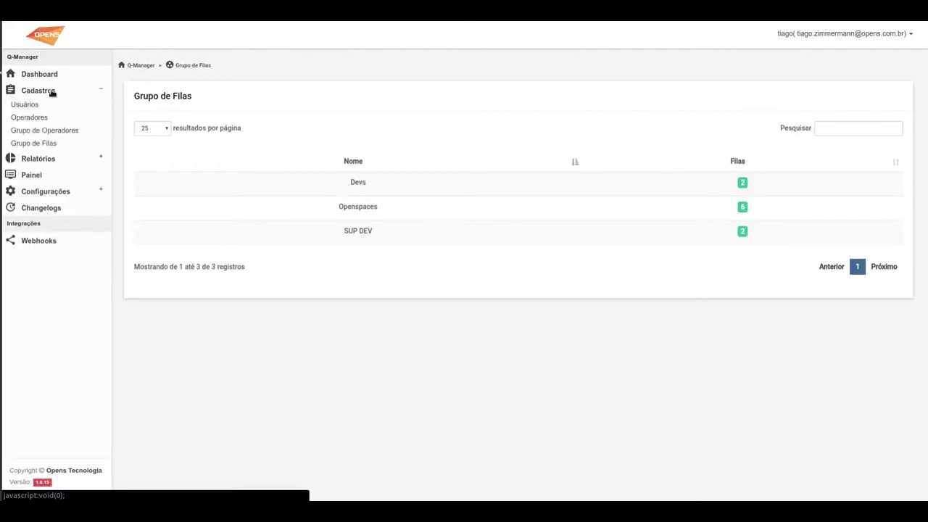
left_click(61, 103)
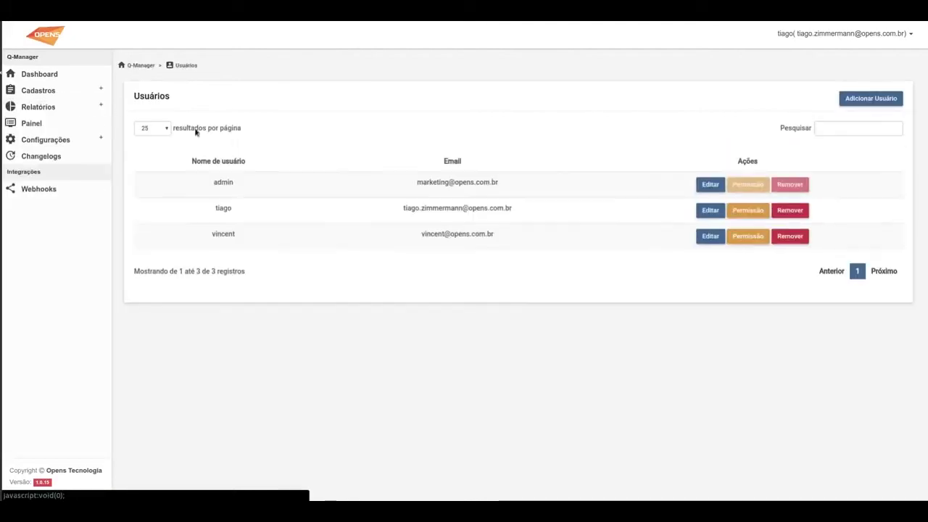
Set the second user's Pausas Visualizar/Modificar and Grupo de Filas Modificar back to Sim and save
left_click(746, 215)
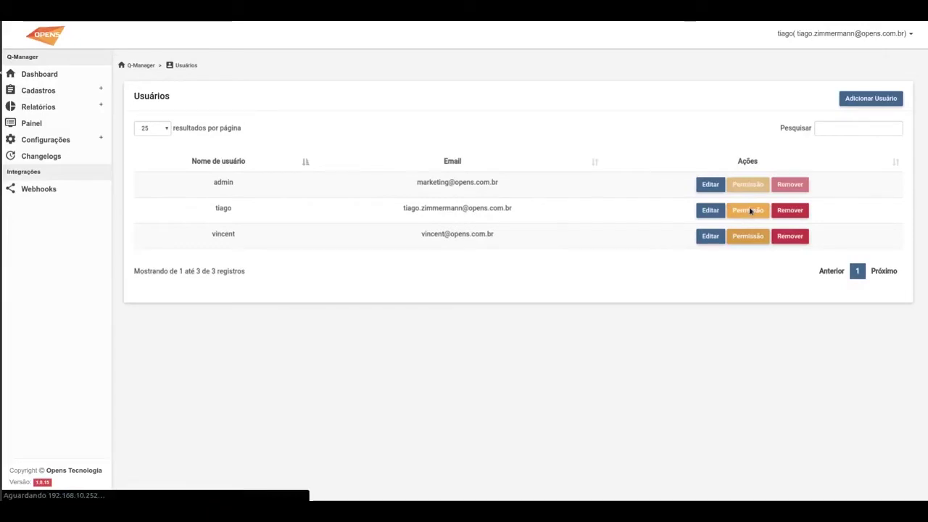
left_click(807, 293)
left_click(874, 294)
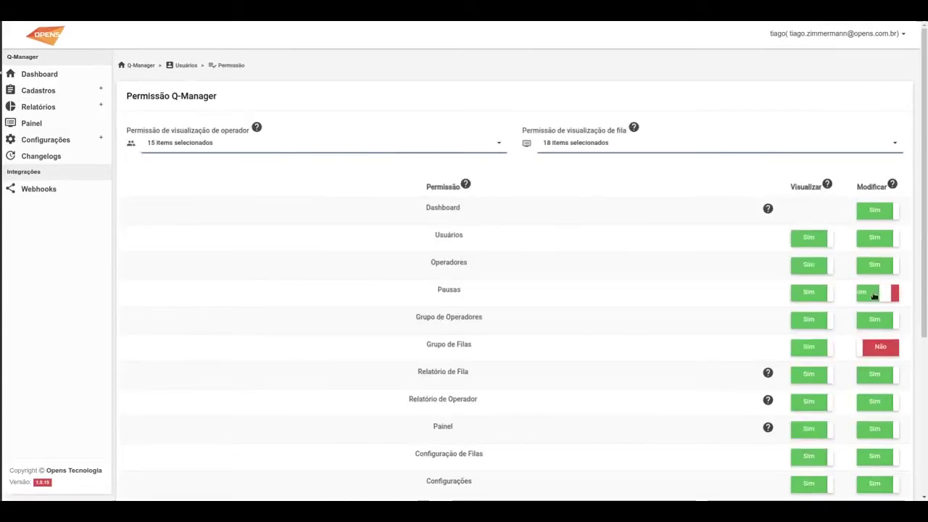
left_click(881, 346)
scroll(633, 296, "down", 3)
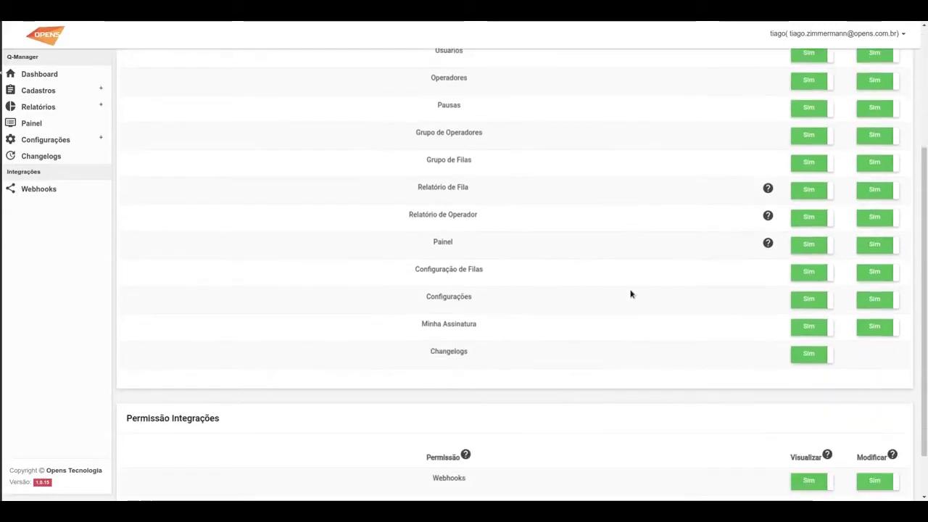
scroll(628, 295, "up", 1)
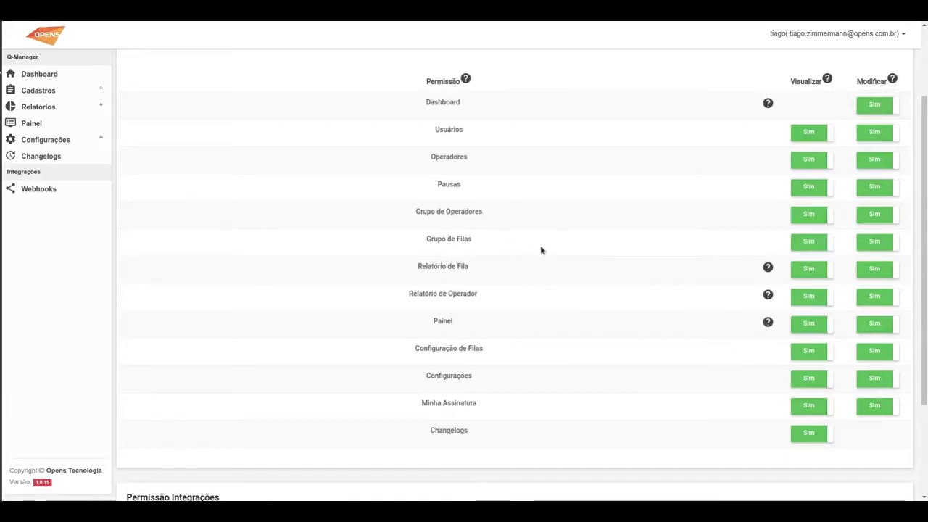
mouse_move(766, 105)
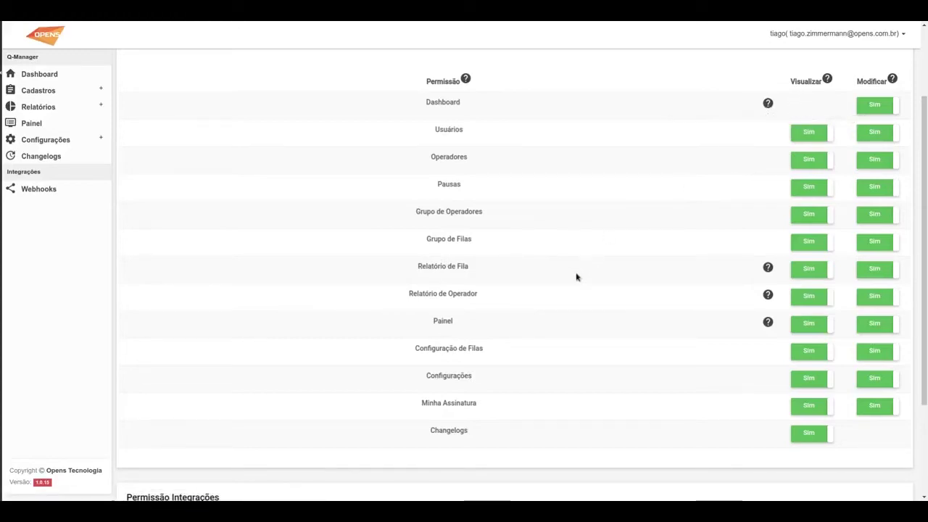
scroll(576, 275, "down", 3)
left_click(518, 480)
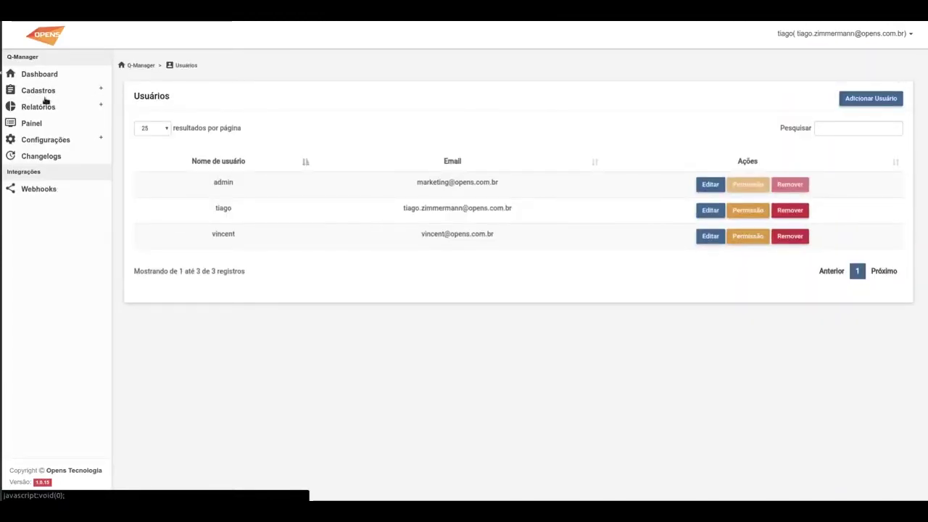
On the Dashboard, view operator status details: 7 online and 8 offline operators
left_click(43, 90)
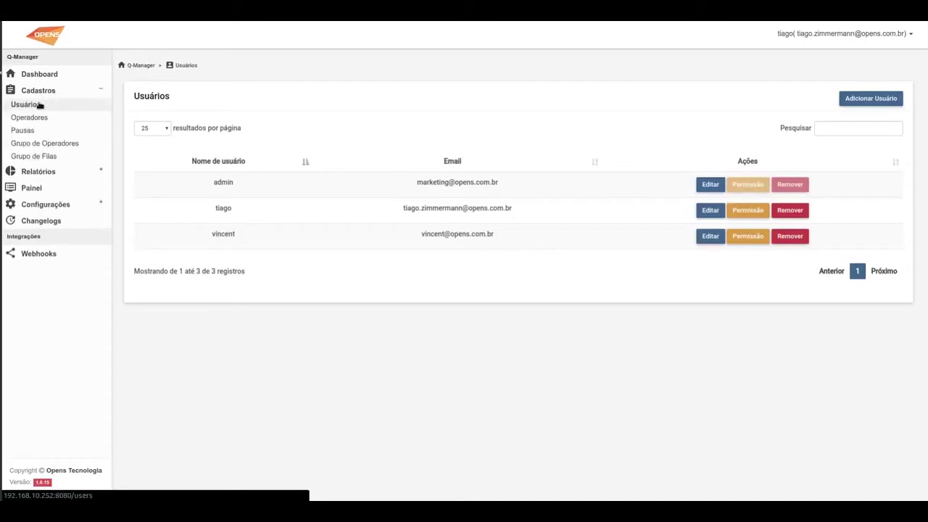
left_click(39, 93)
left_click(44, 80)
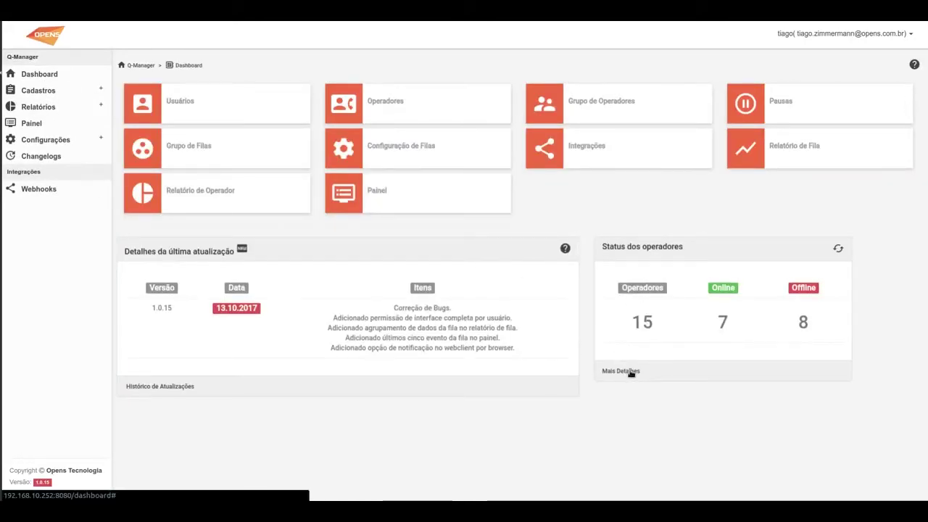
left_click(630, 371)
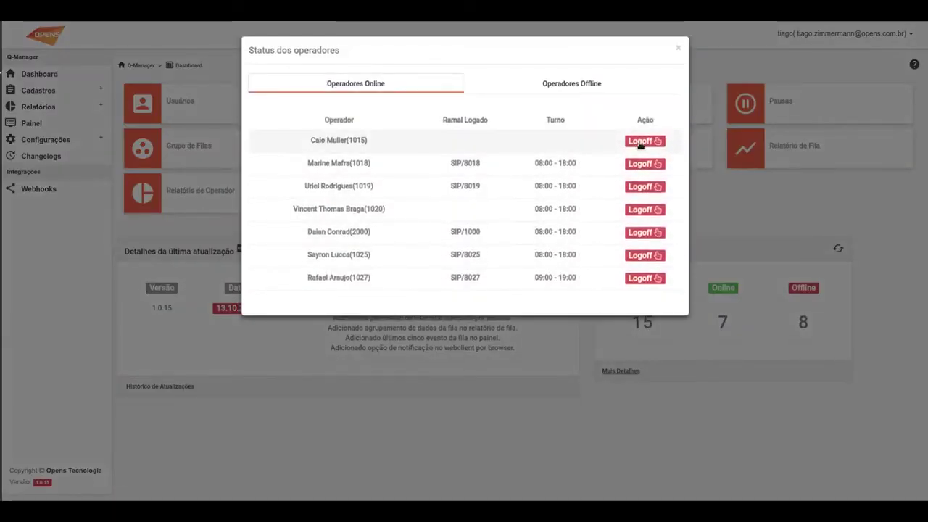
left_click(595, 85)
left_click(678, 48)
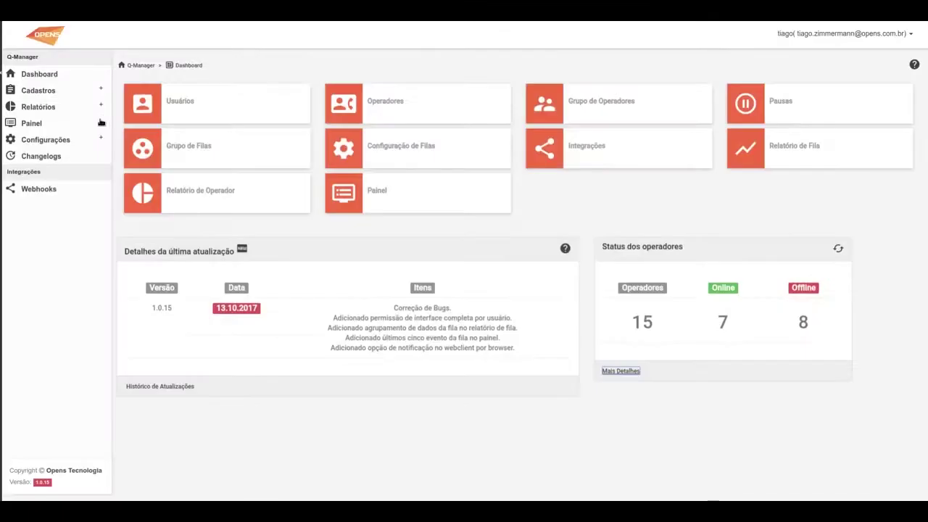
Turn off Modificar for Relatório de Fila and Relatório de Operador in the second user's permissions
left_click(211, 109)
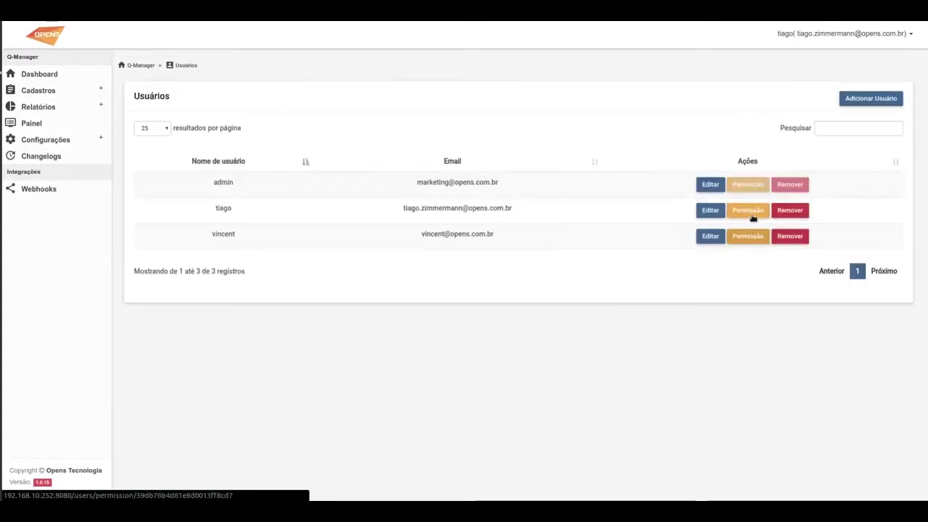
left_click(749, 210)
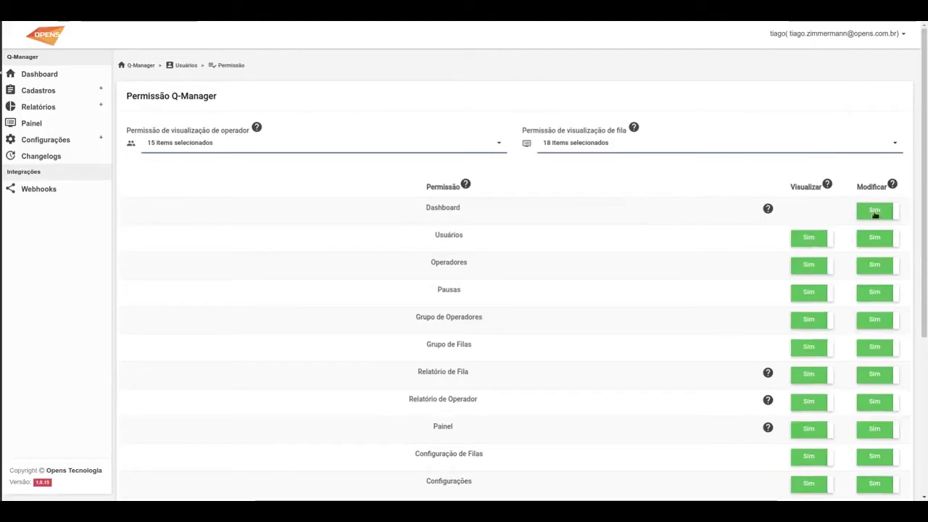
mouse_move(768, 211)
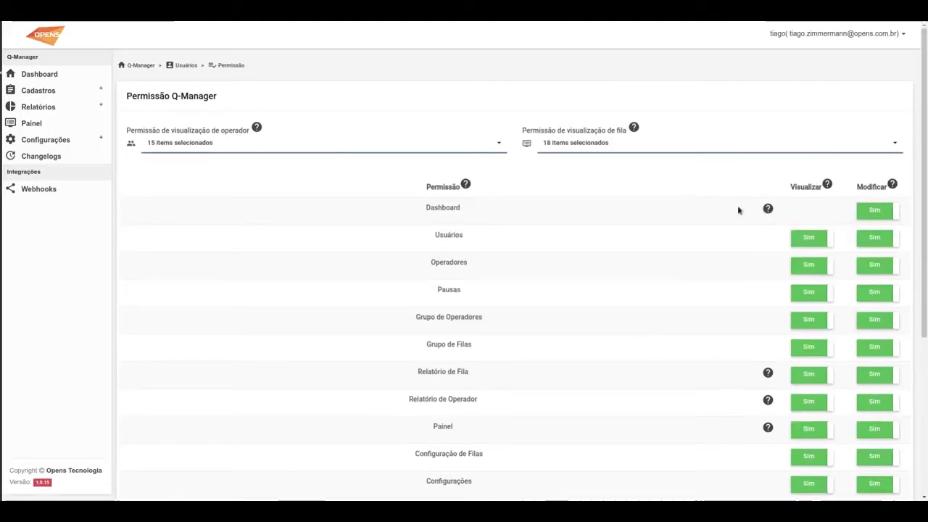
scroll(594, 214, "down", 3)
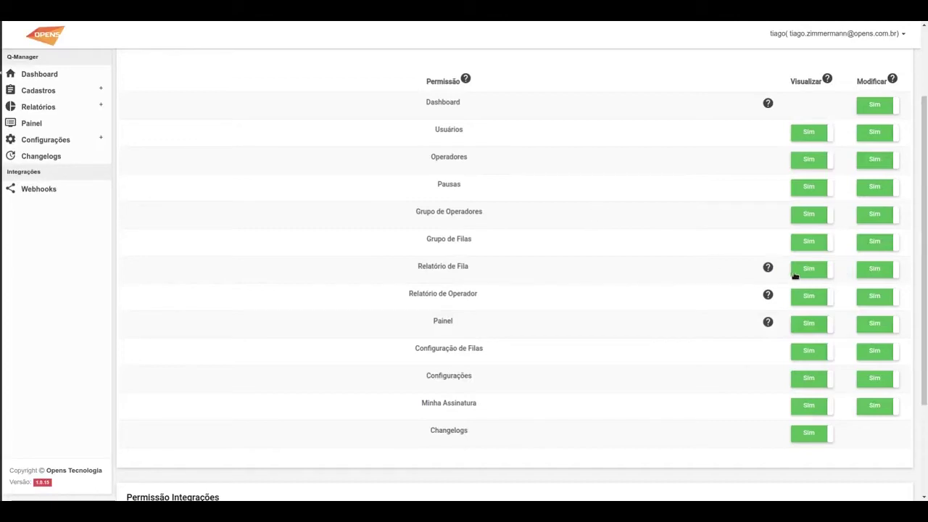
mouse_move(768, 267)
left_click(881, 276)
left_click(880, 298)
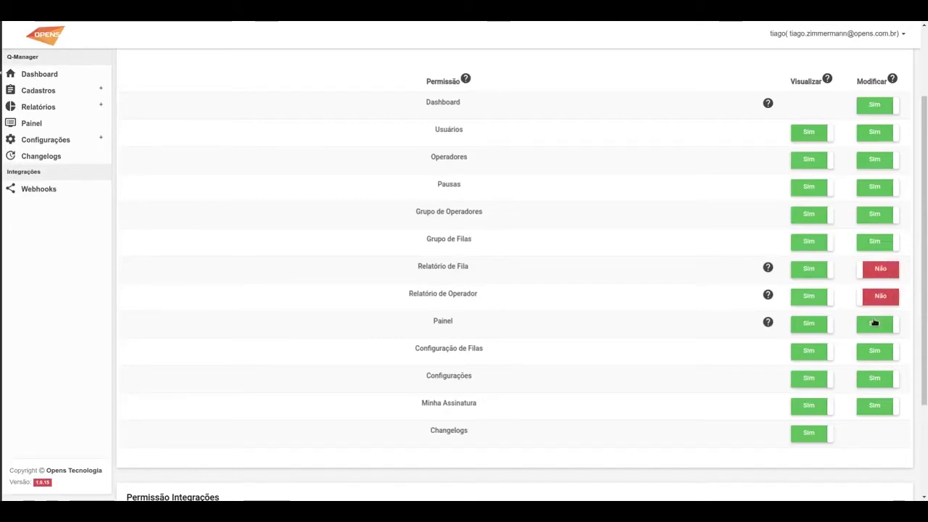
Set both report Modificar rights back to Sim and save the user
mouse_move(768, 323)
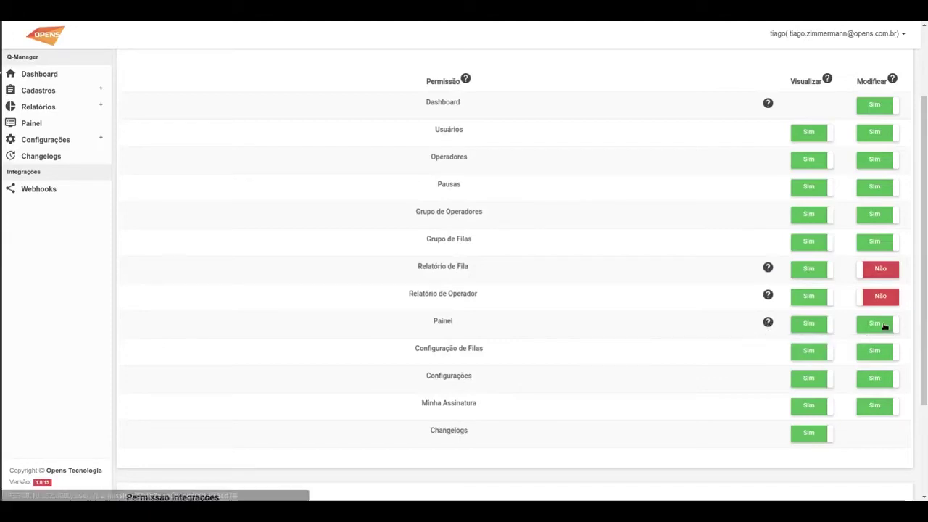
left_click(877, 295)
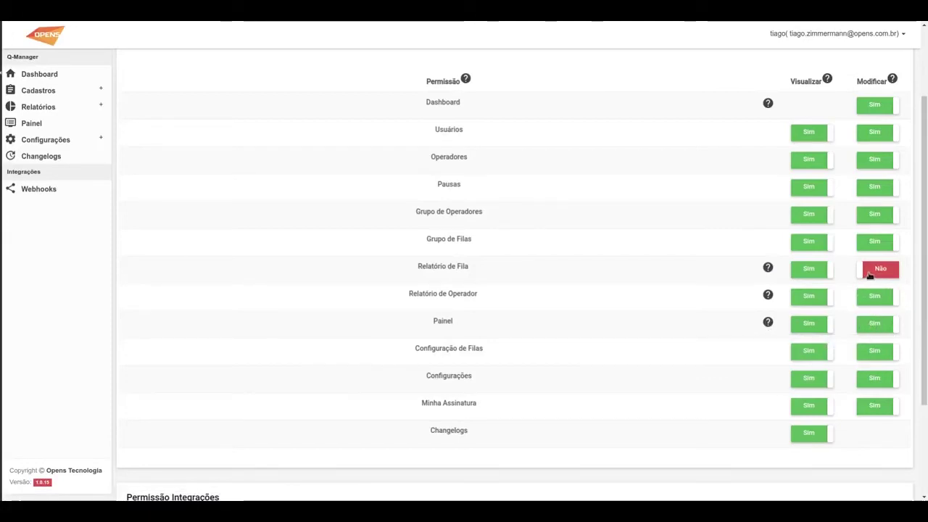
left_click(881, 268)
scroll(428, 375, "down", 3)
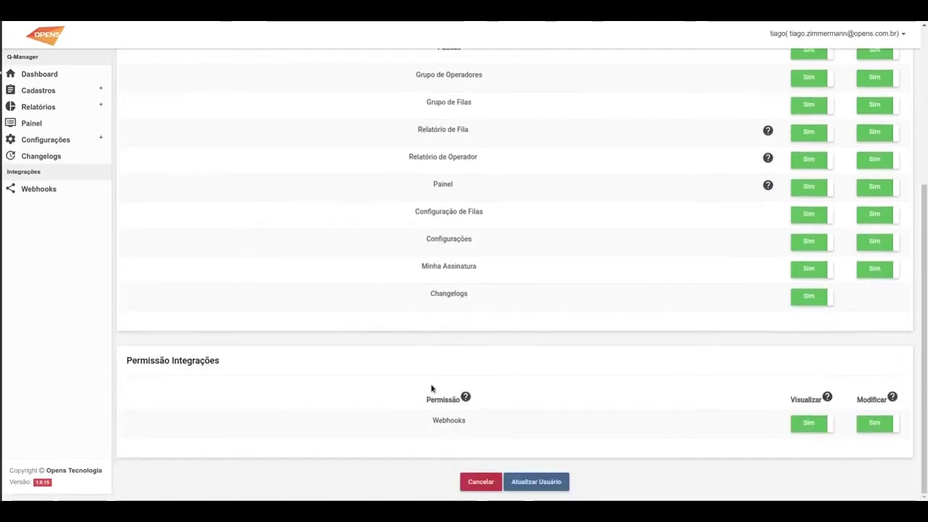
left_click(546, 484)
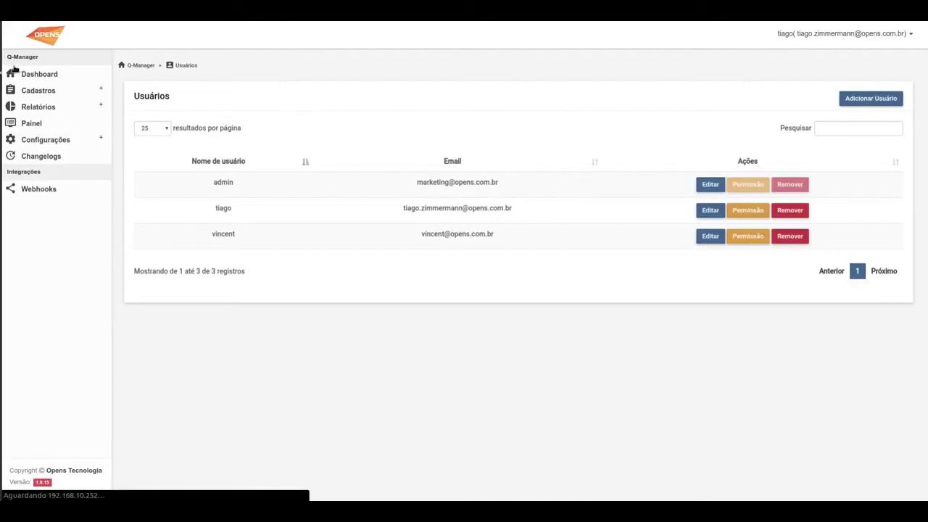
Visit the Dashboard changelog, then open Relatórios > Relatório de Fila
left_click(31, 150)
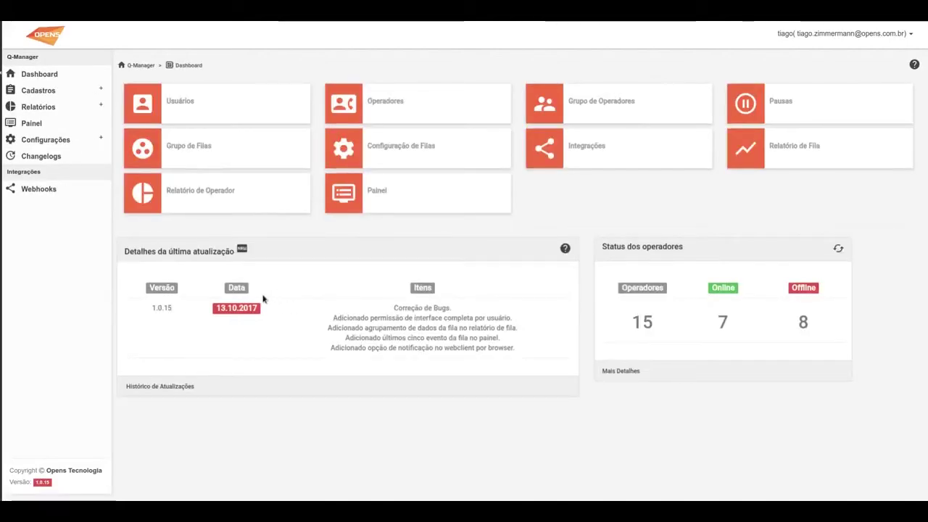
double_click(356, 328)
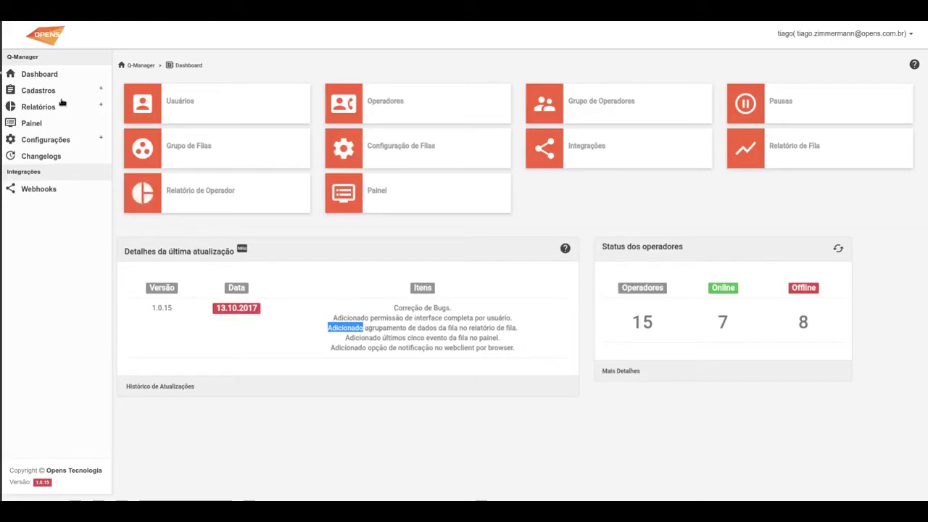
left_click(32, 107)
left_click(51, 123)
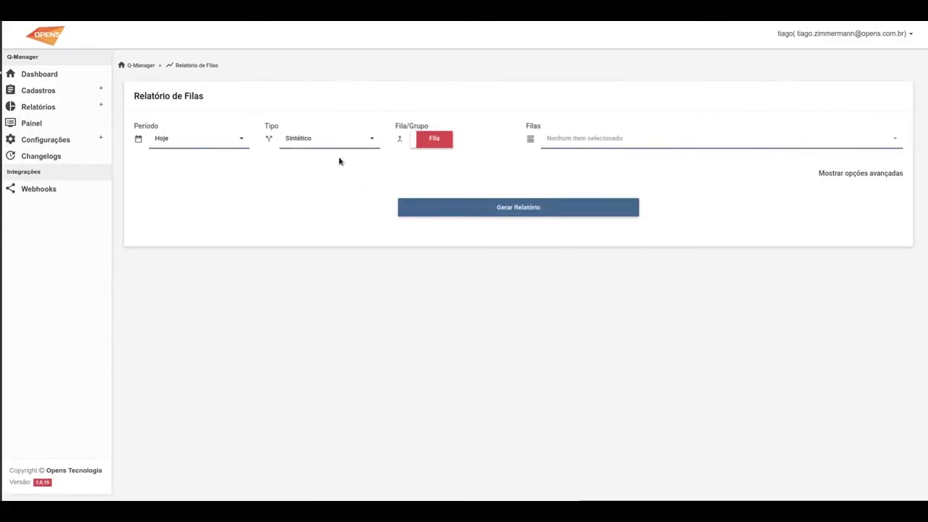
Set the queue report to Grupo with SUP DEV selected, then open Cadastros > Grupo de Filas
left_click(434, 140)
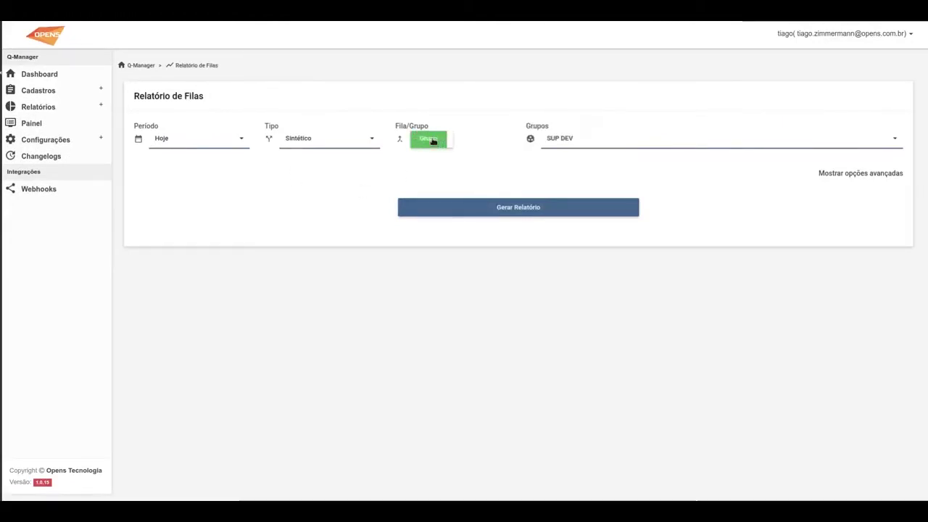
left_click(434, 140)
left_click(558, 140)
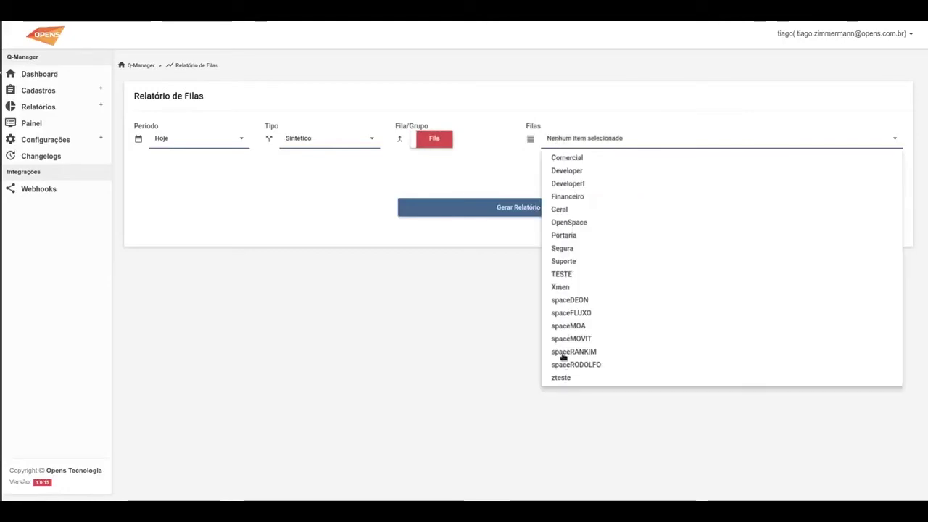
left_click(478, 172)
left_click(432, 142)
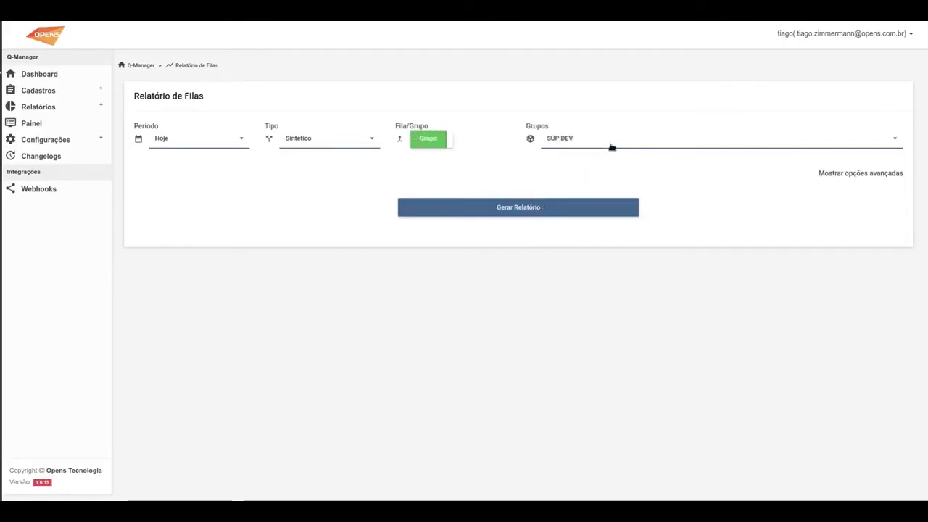
left_click(608, 141)
left_click(501, 180)
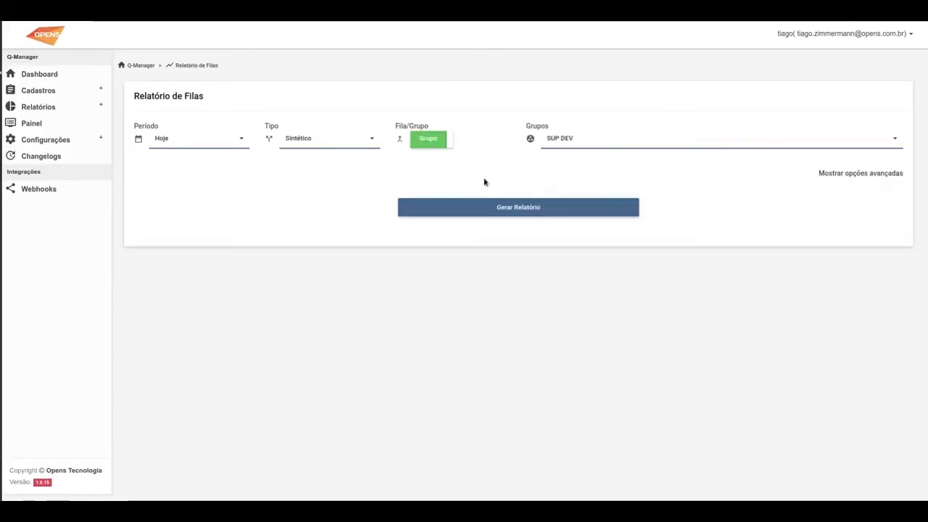
left_click(48, 89)
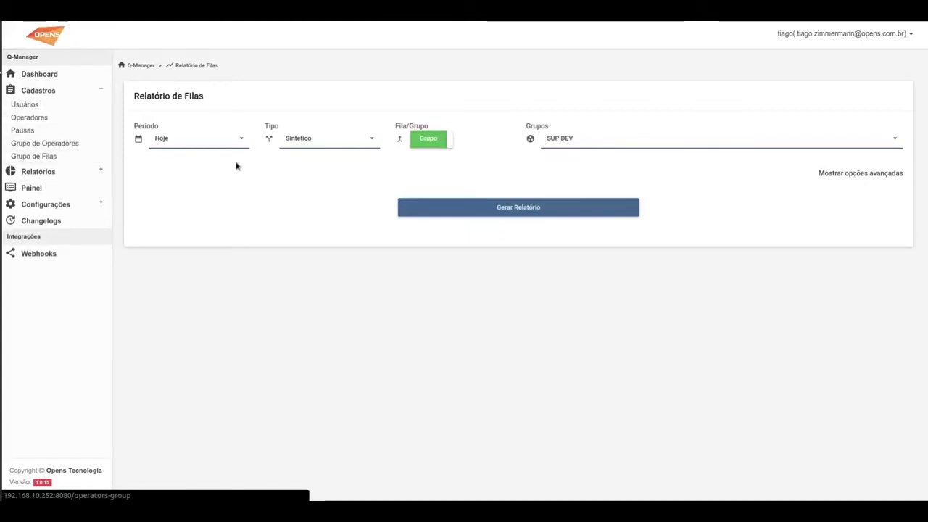
left_click(33, 158)
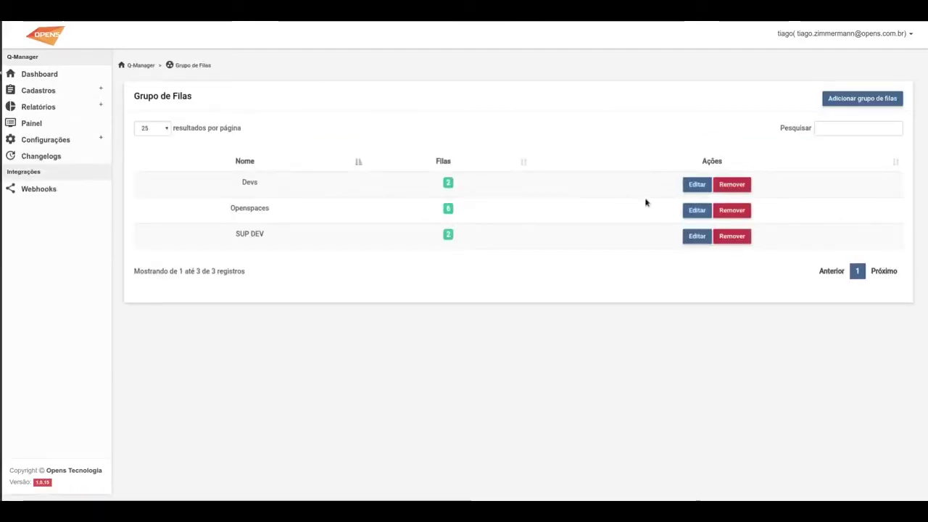
Edit the SUP DEV group and confirm its Filas list holds Developer and Suporte, changing nothing
left_click(699, 242)
double_click(225, 147)
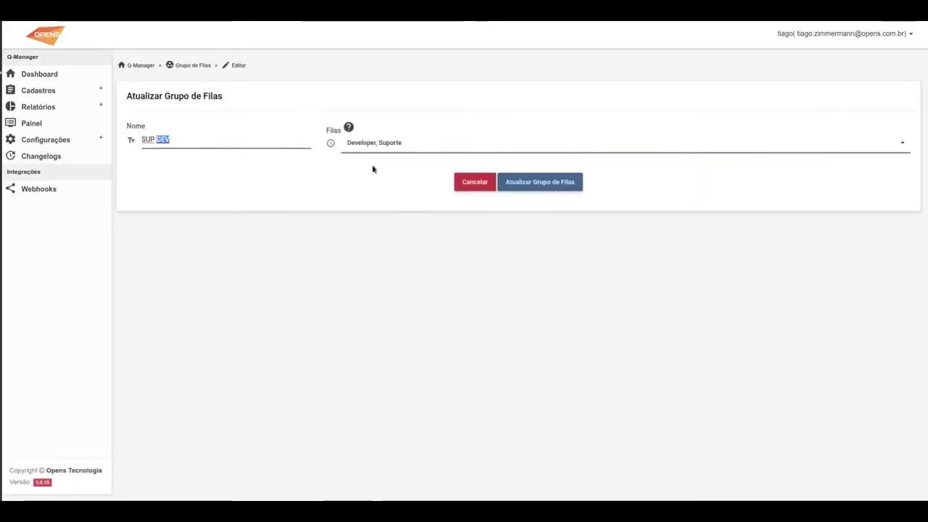
left_click(425, 145)
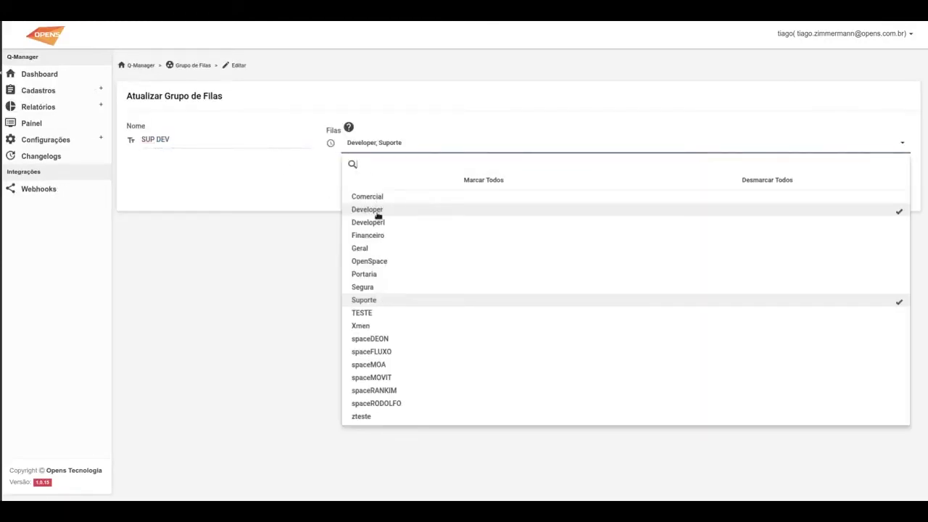
left_click(286, 271)
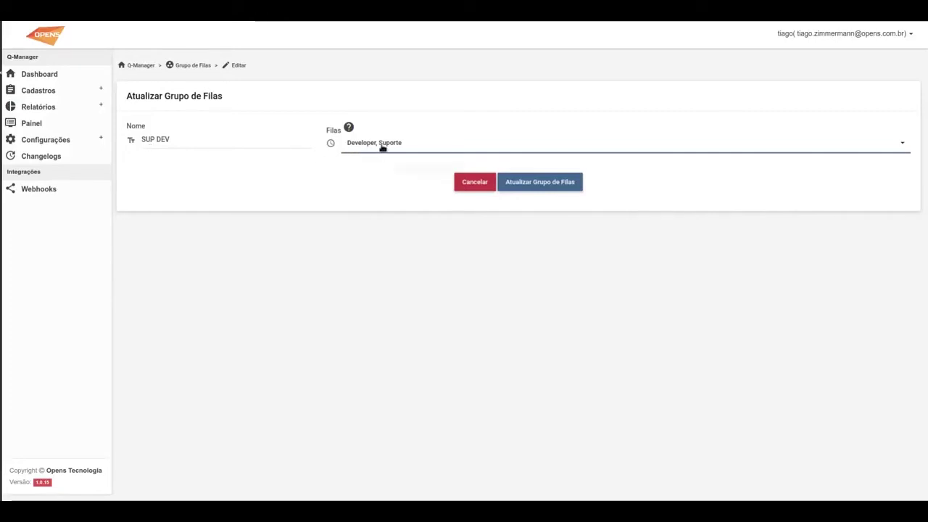
left_click(65, 109)
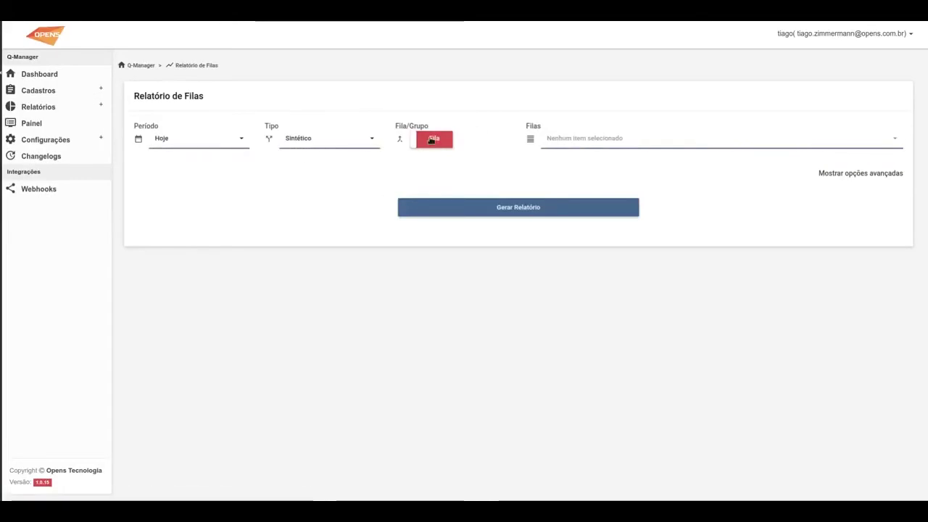
Generate a Sintético report for group SUP DEV over Últimos 7 Dias
left_click(431, 140)
left_click(158, 144)
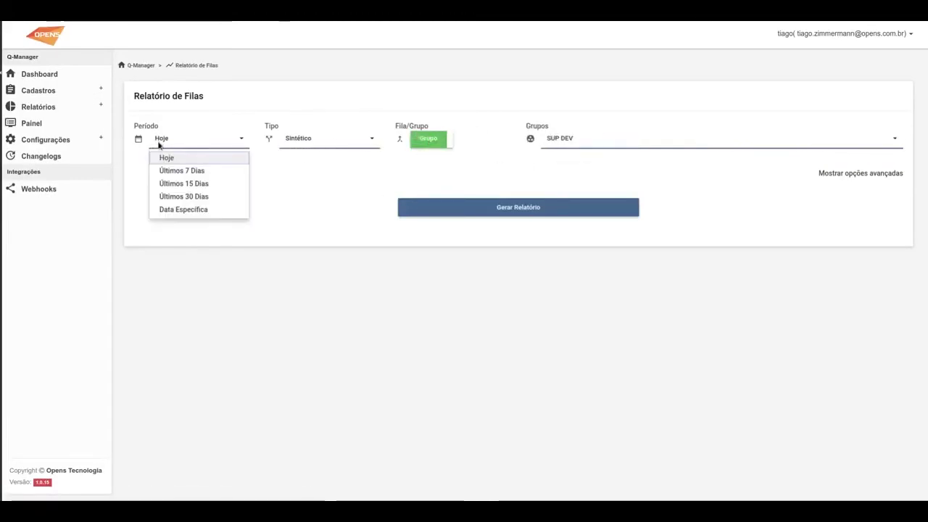
left_click(175, 175)
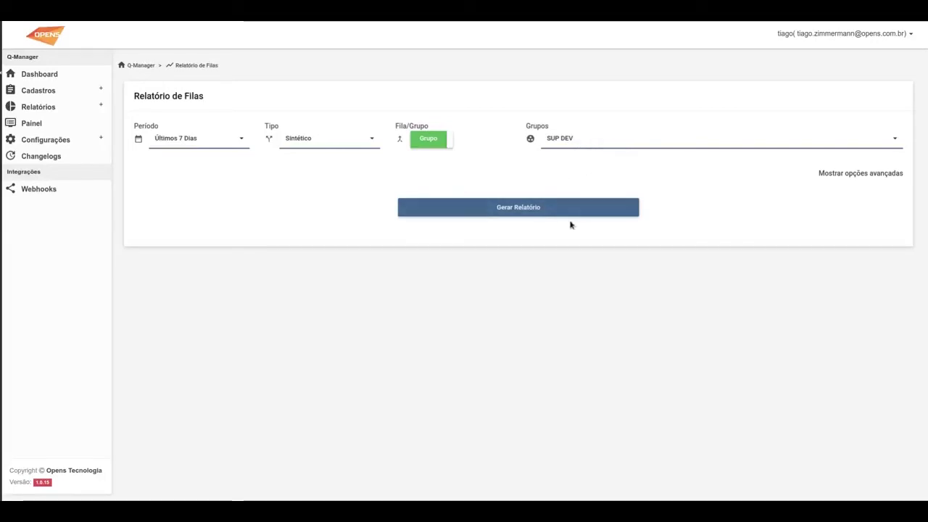
left_click(521, 209)
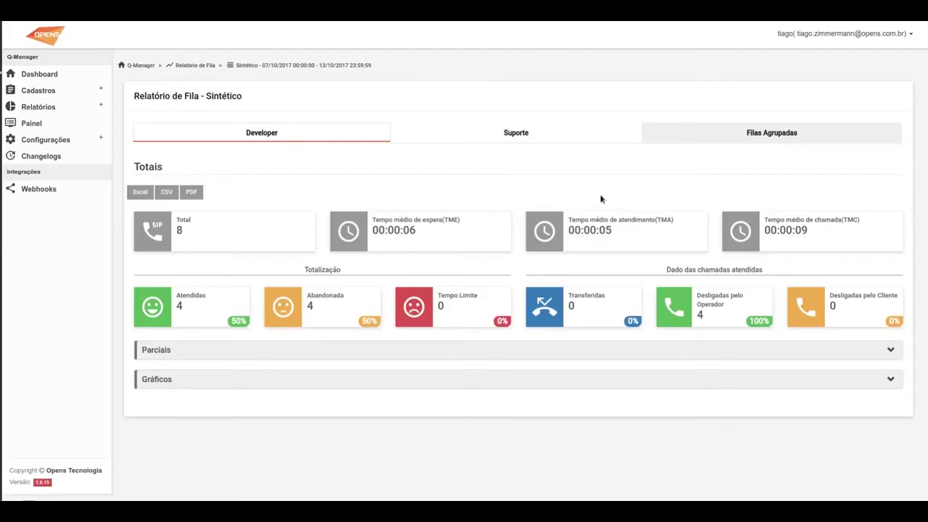
Compare the Developer, Suporte and Filas Agrupadas tabs, finishing on the 64-call grouped totals
left_click(733, 135)
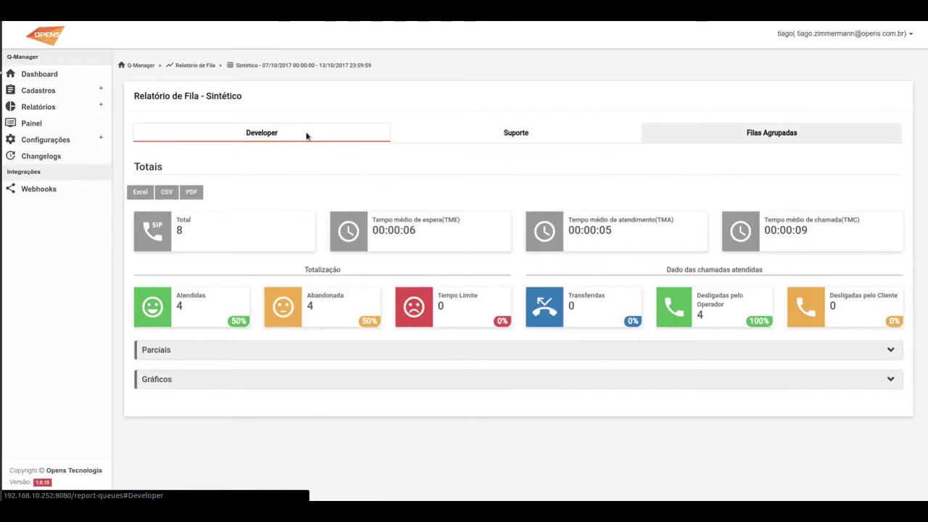
left_click(722, 138)
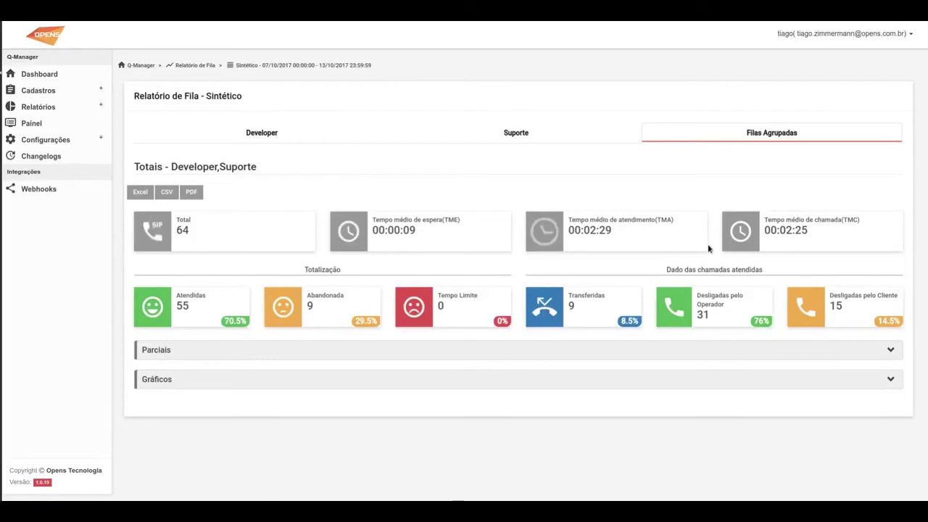
left_click(277, 138)
left_click(522, 136)
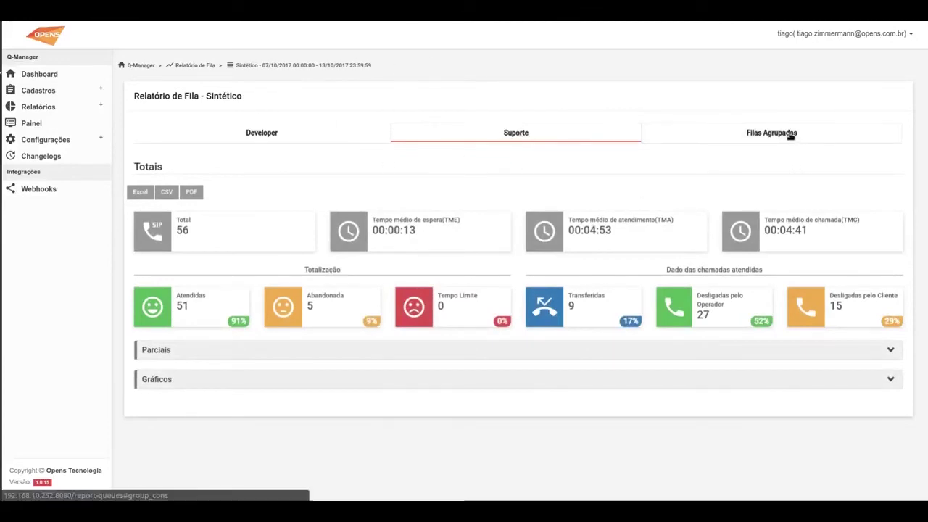
left_click(790, 135)
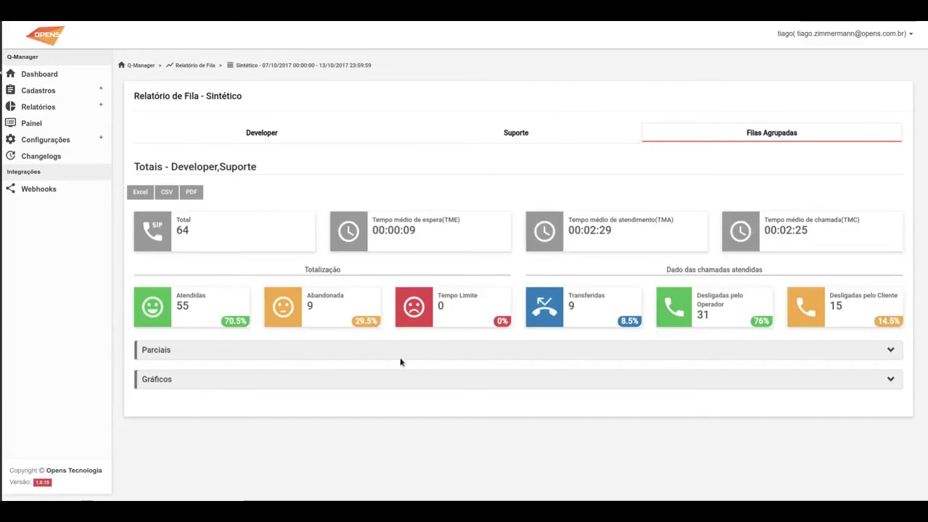
left_click(517, 138)
left_click(356, 135)
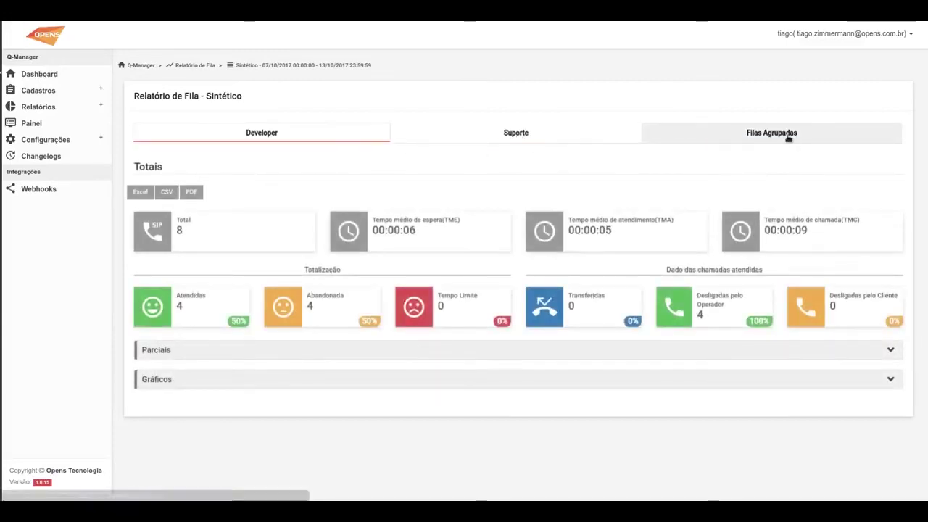
left_click(788, 137)
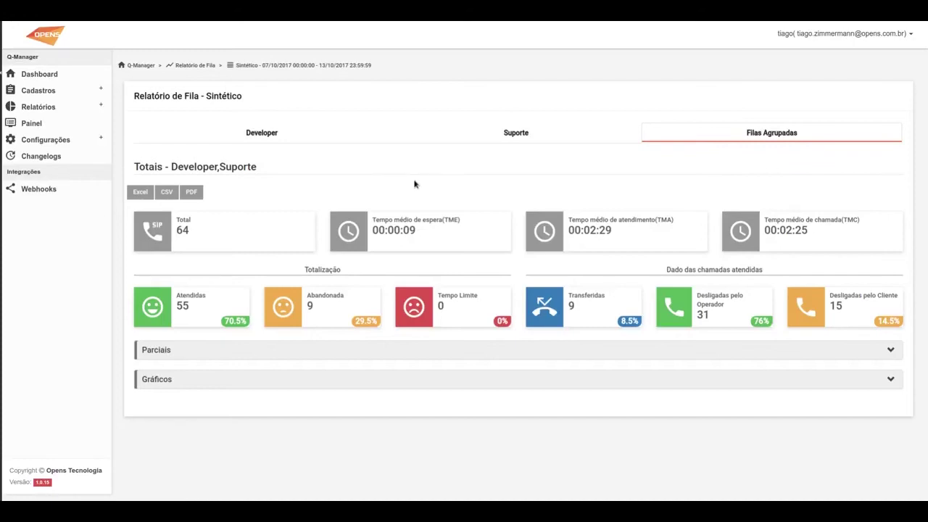
Review the grouped Developer and Suporte charts, leaving Parciais and Gráficos collapsed
left_click(151, 350)
scroll(168, 336, "down", 2)
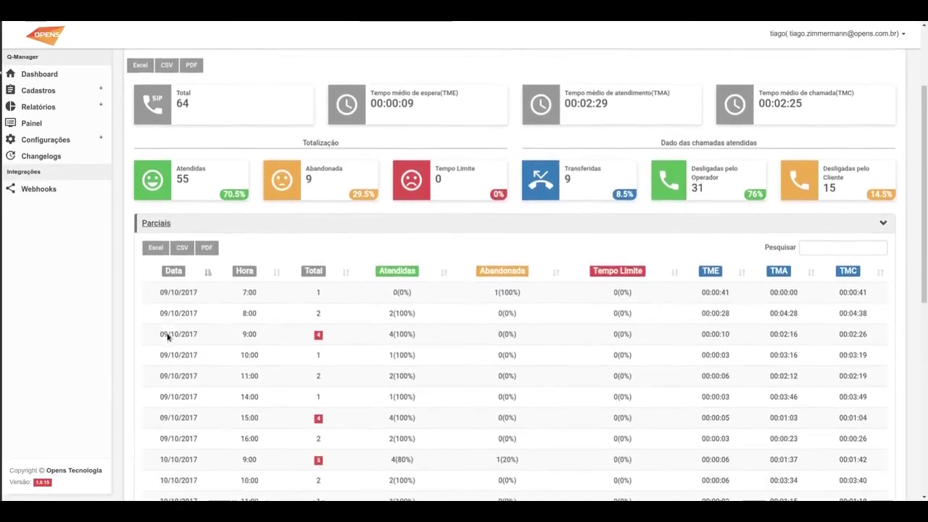
left_click(168, 171)
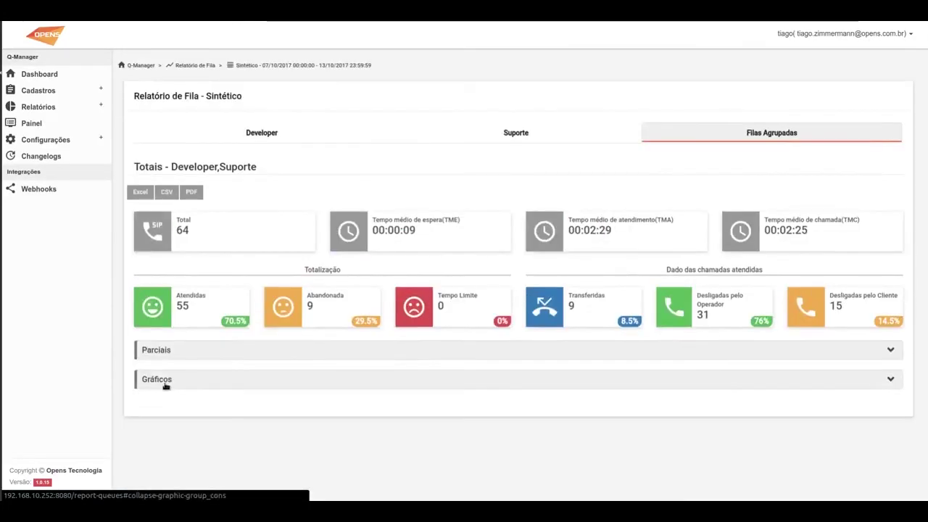
left_click(166, 379)
scroll(182, 381, "down", 5)
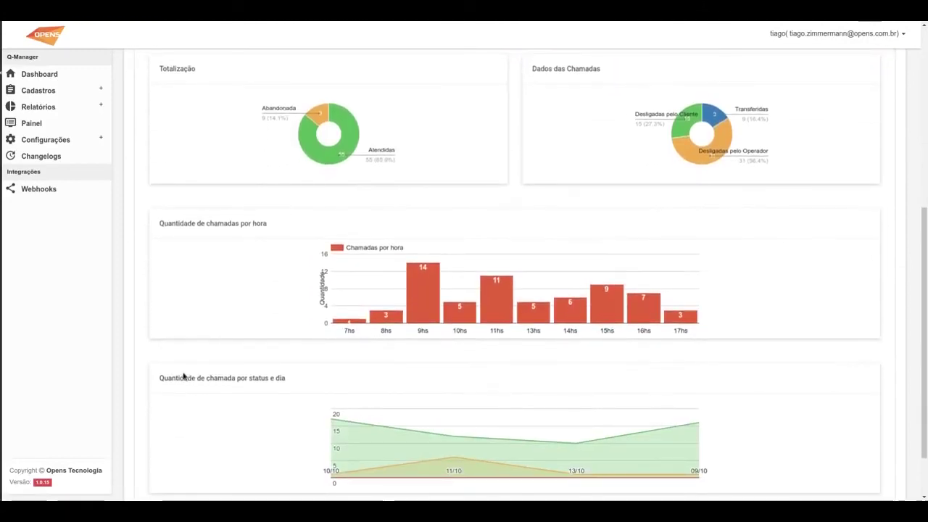
scroll(184, 375, "down", 1)
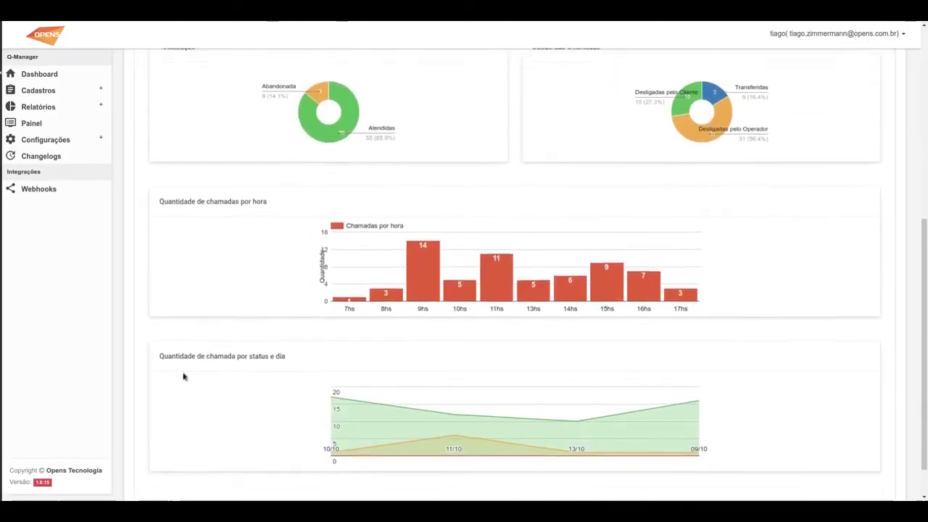
scroll(355, 458, "up", 5)
left_click(212, 364)
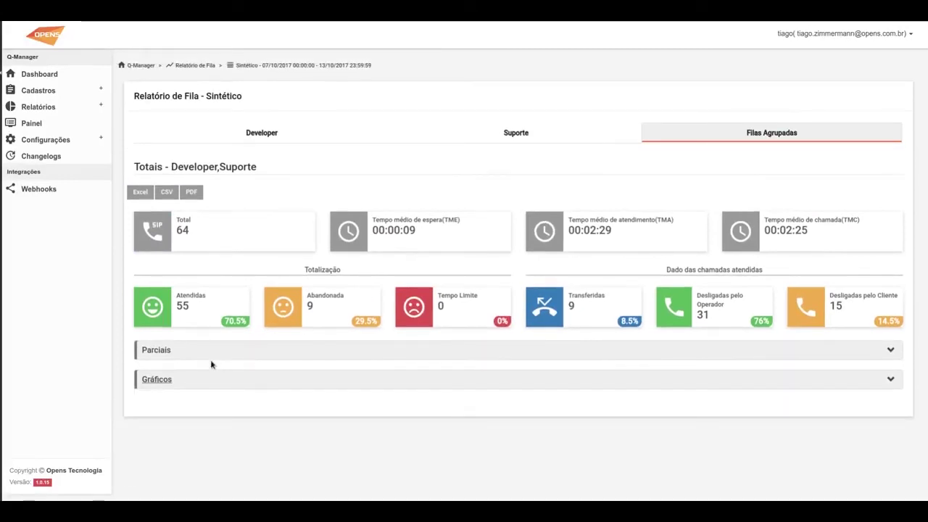
Open the Painel de Monitoramento and show the Suporte queue with its agents expanded
left_click(33, 74)
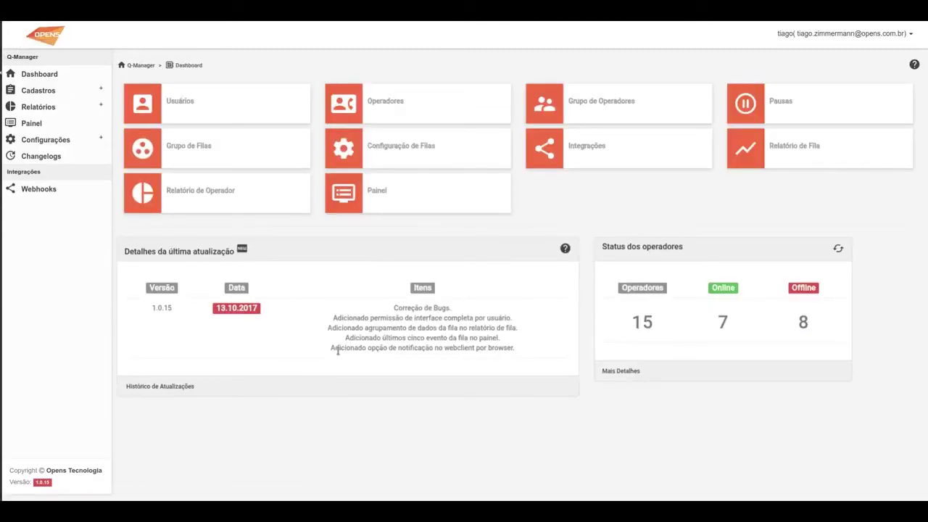
left_click(369, 202)
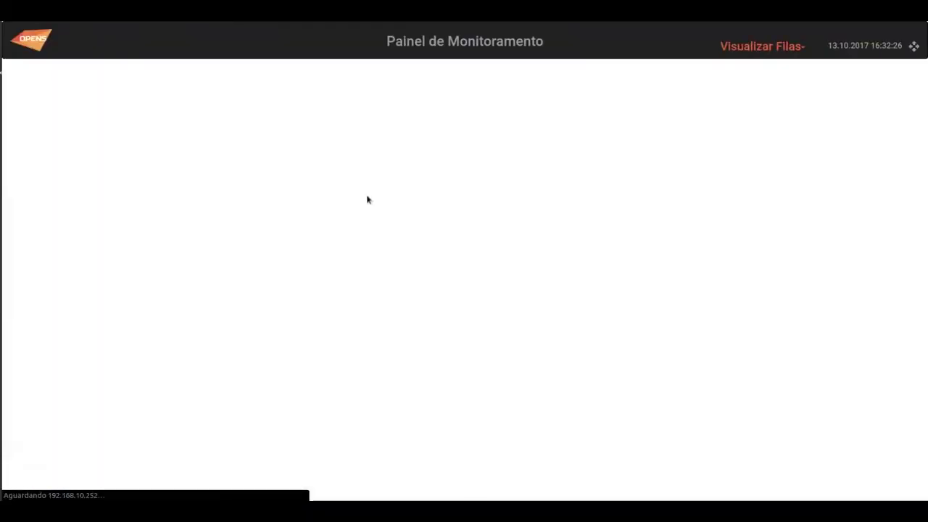
left_click(753, 45)
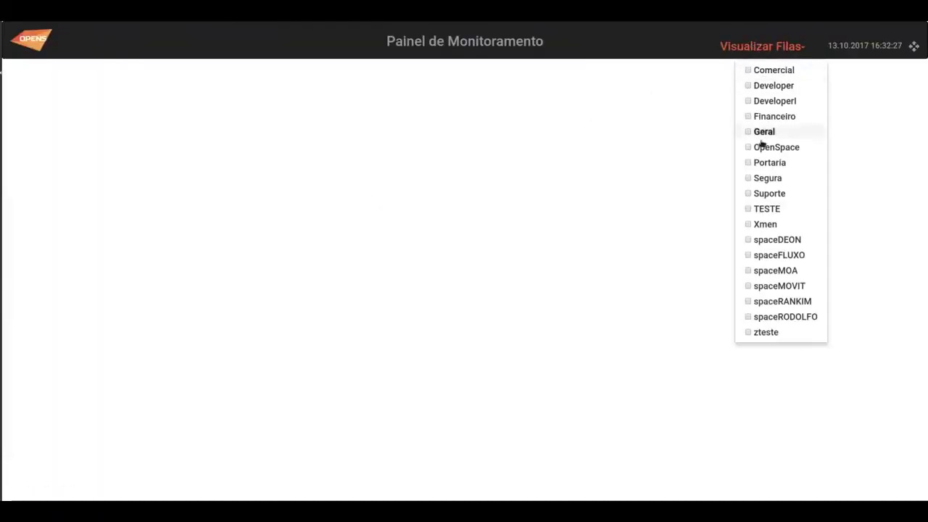
left_click(768, 195)
left_click(711, 84)
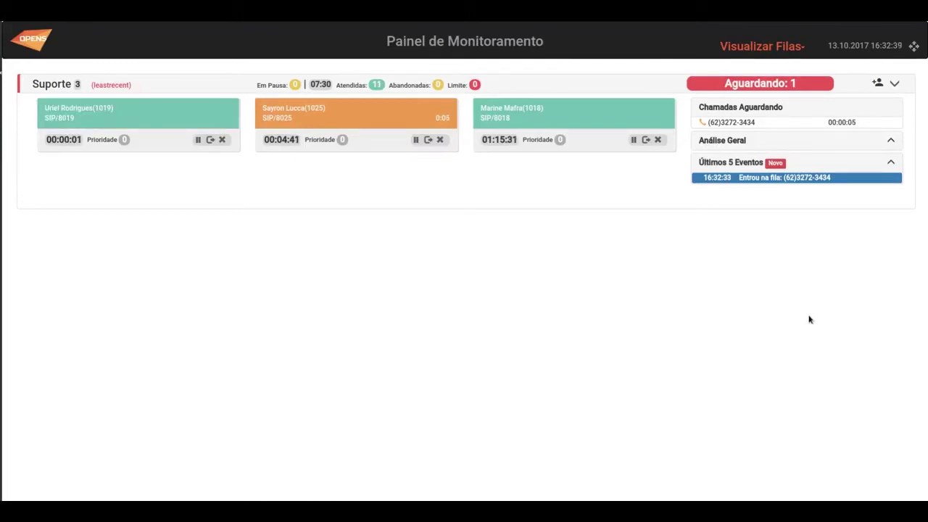
Pause the third Suporte agent for Café, then resume them
left_click(632, 140)
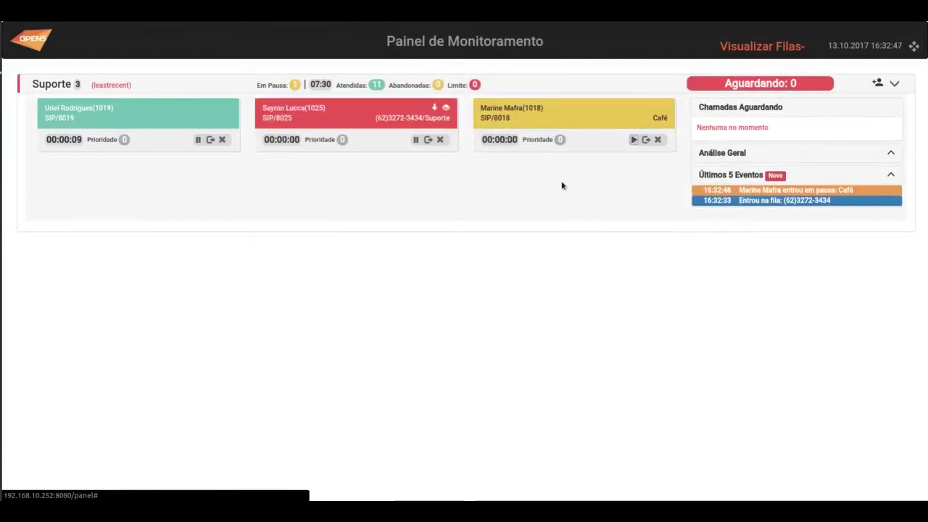
left_click(634, 140)
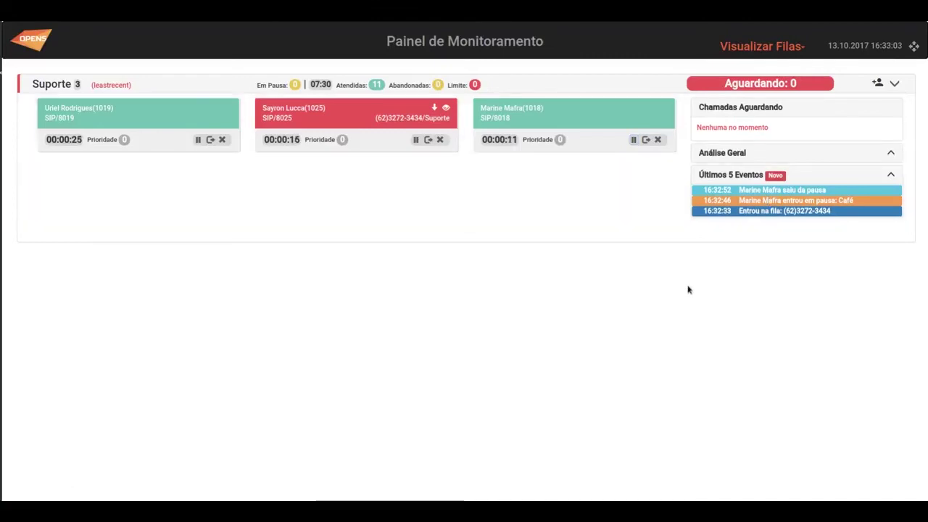
left_click(726, 53)
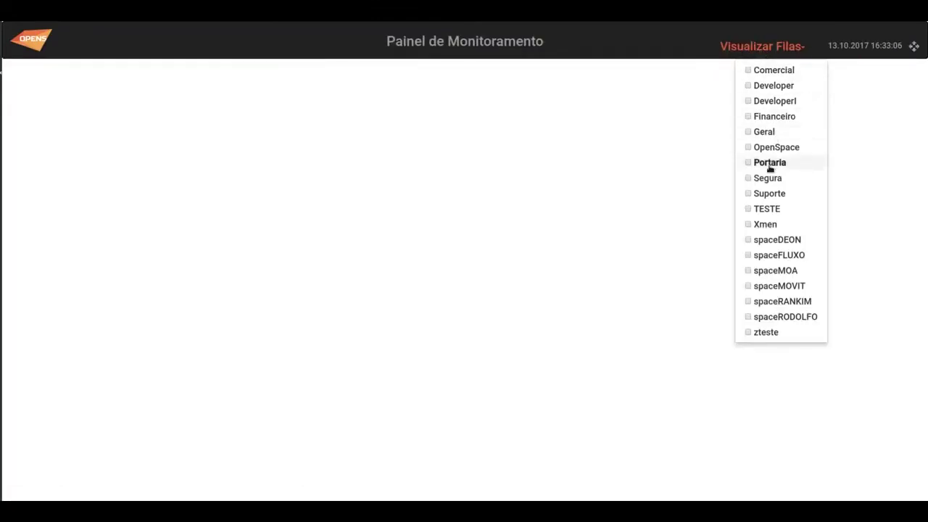
Close the Visualizar Filas list with Suporte still displayed
left_click(743, 193)
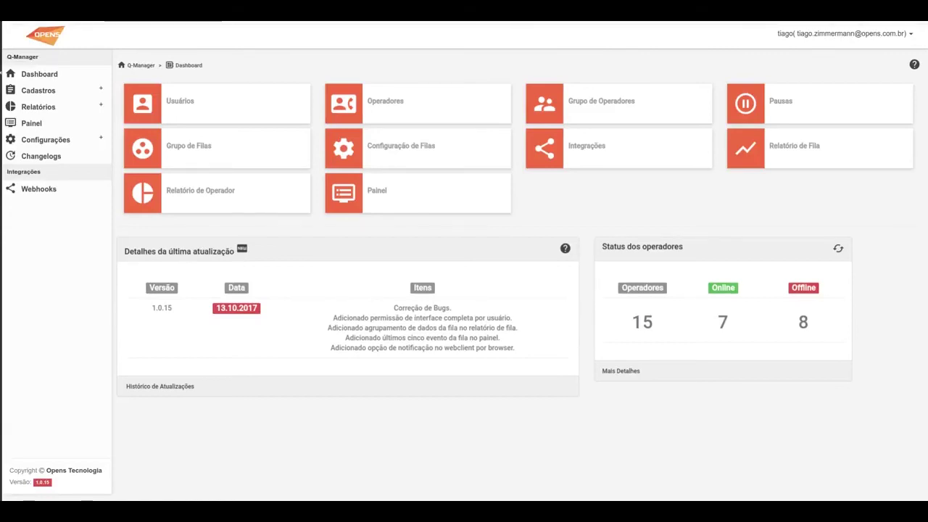
Load the operator Webclient login page from the address bar
key("ctrl+l")
key("Down")
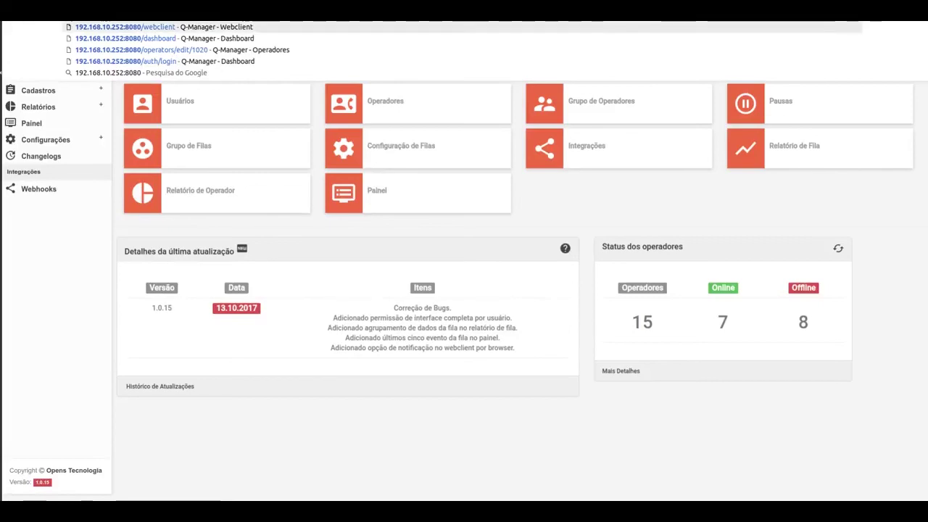
key("Return")
Log in with the extension (Ramal), the operator ID and its password
left_click(388, 155)
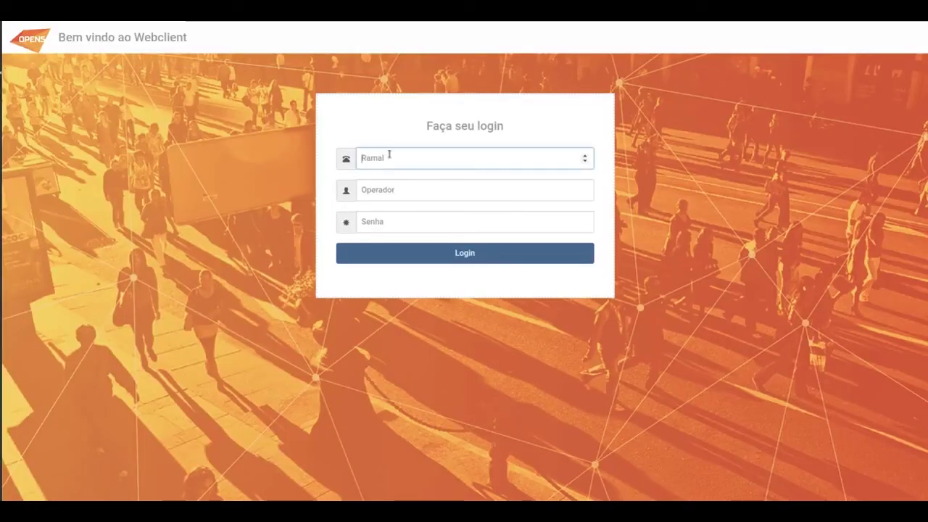
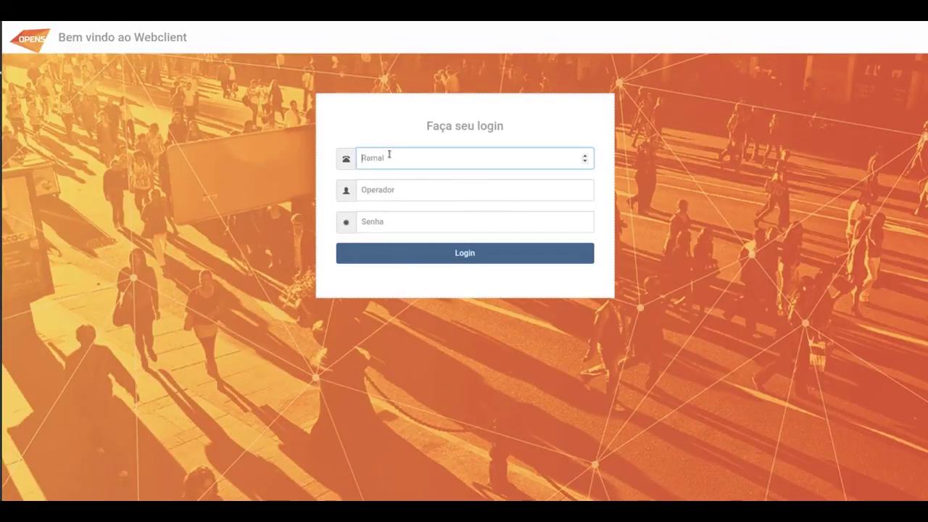
key("Tab")
key("Tab")
key("Return")
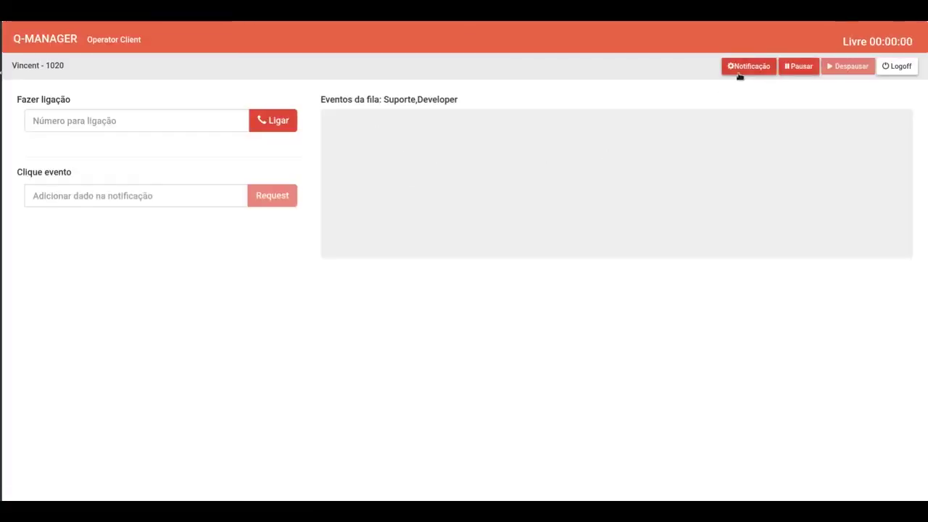
Turn on browser notifications for entering and leaving a pause and save them
left_click(738, 72)
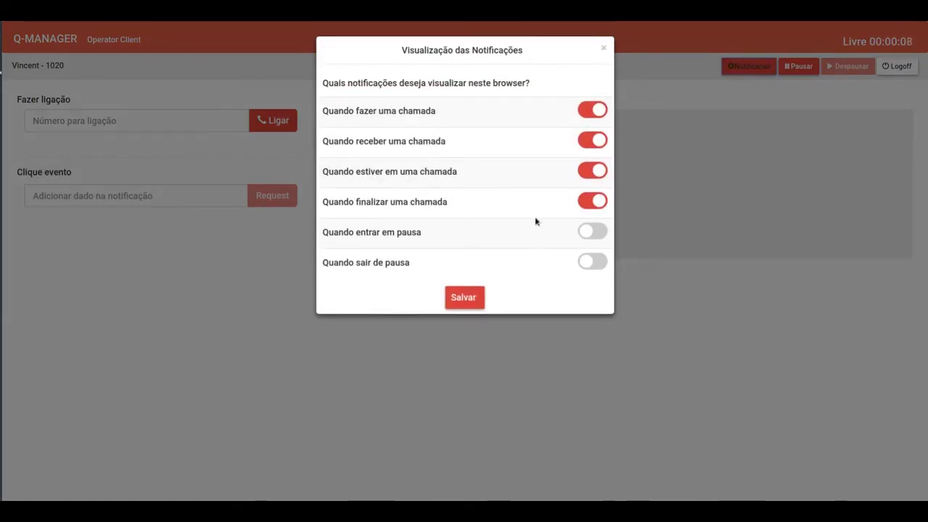
left_click(589, 232)
left_click(587, 263)
left_click(462, 298)
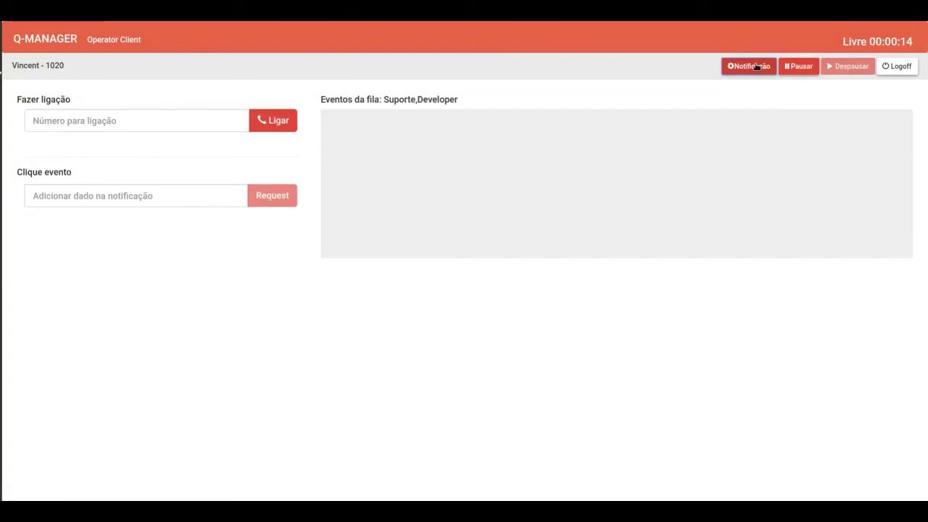
left_click(754, 67)
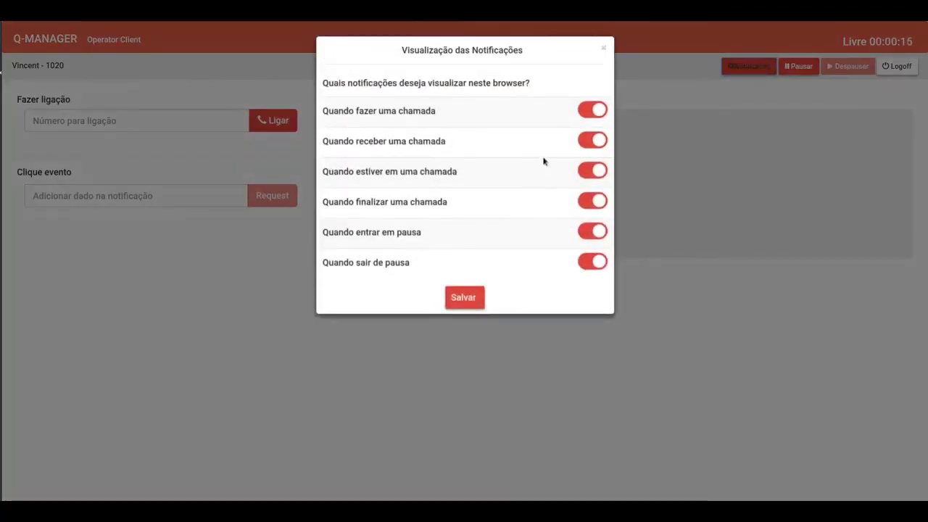
left_click(470, 298)
Take a Video Game pause, then end it with Despausar
left_click(805, 66)
left_click(501, 103)
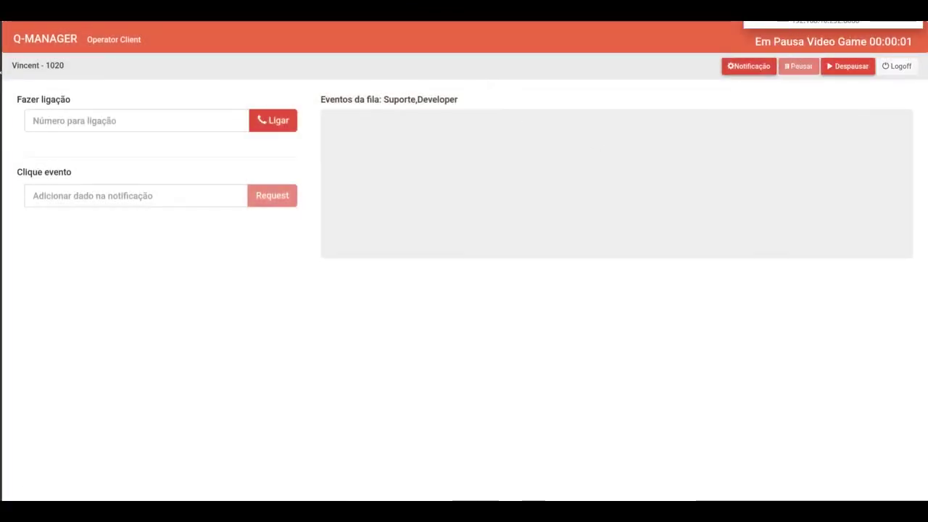
left_click(852, 67)
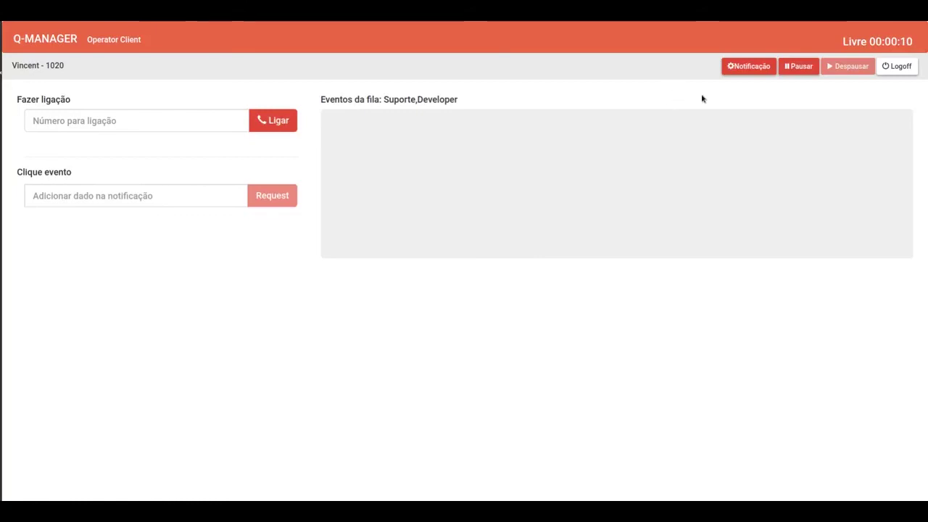
Turn off both pause notifications and save the settings
left_click(746, 71)
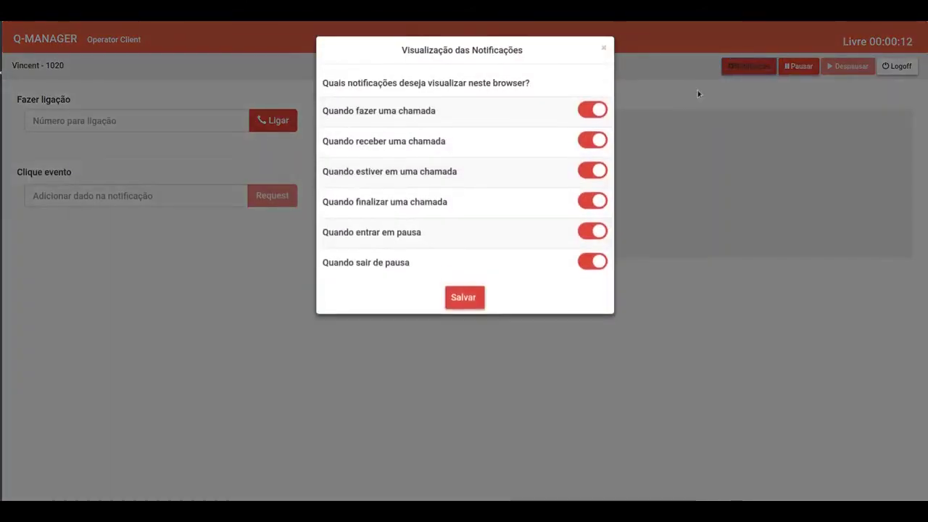
left_click(593, 261)
left_click(593, 232)
left_click(472, 299)
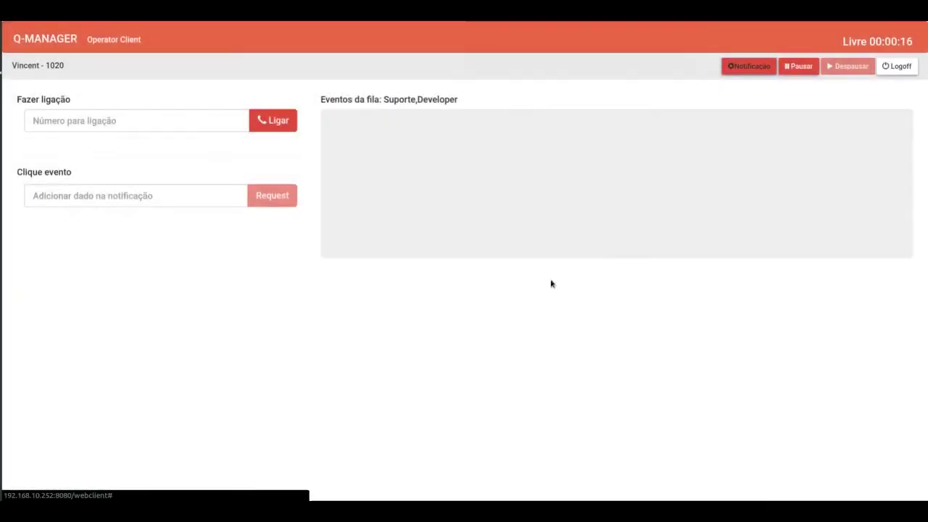
Take a Violao pause, then end it with Despausar
left_click(798, 70)
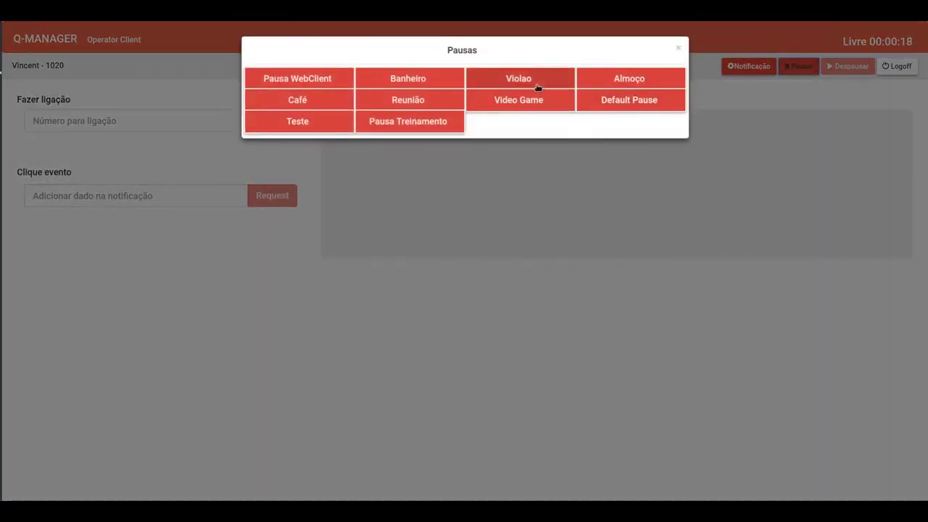
left_click(515, 79)
left_click(850, 67)
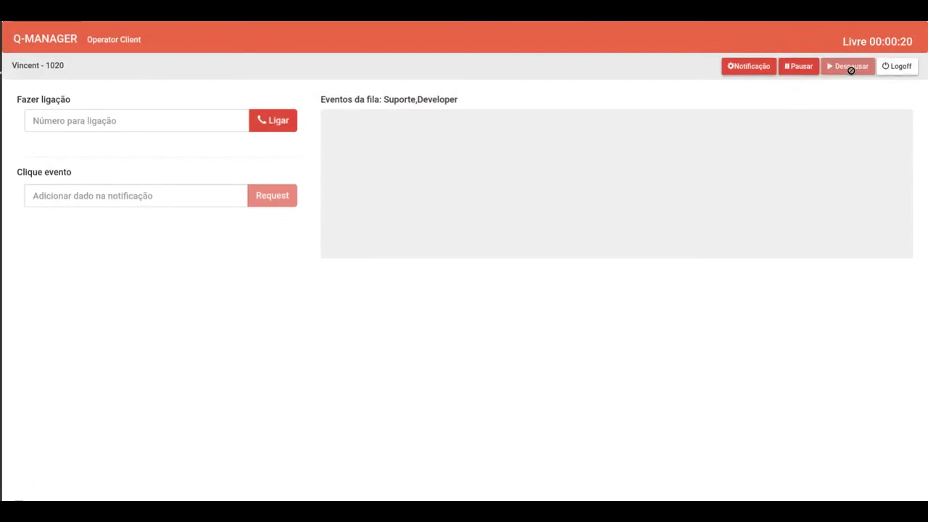
Re-enable notifications for entering and leaving a pause and save
left_click(750, 66)
left_click(591, 233)
left_click(593, 261)
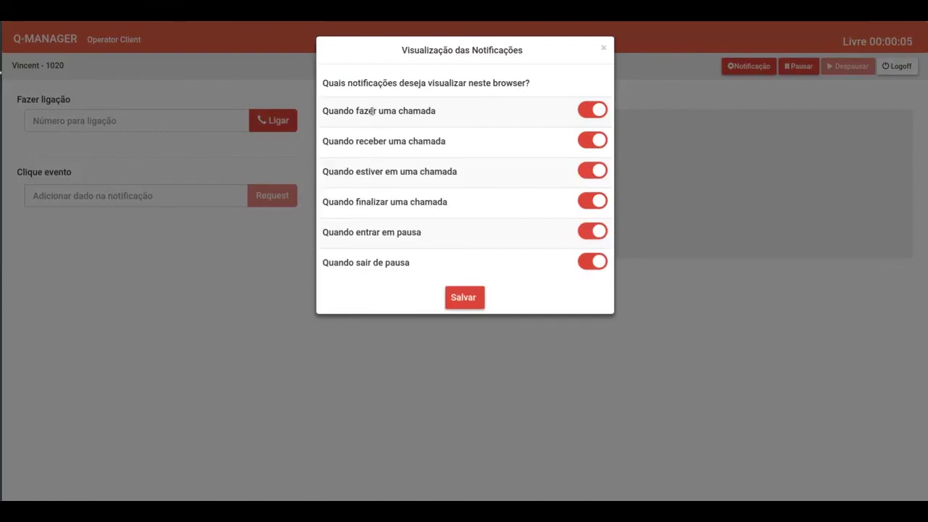
left_click(454, 302)
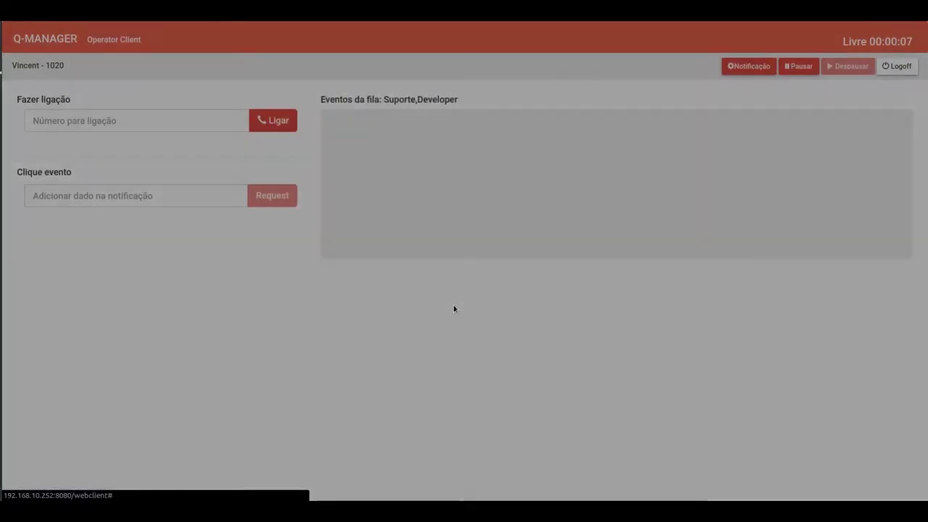